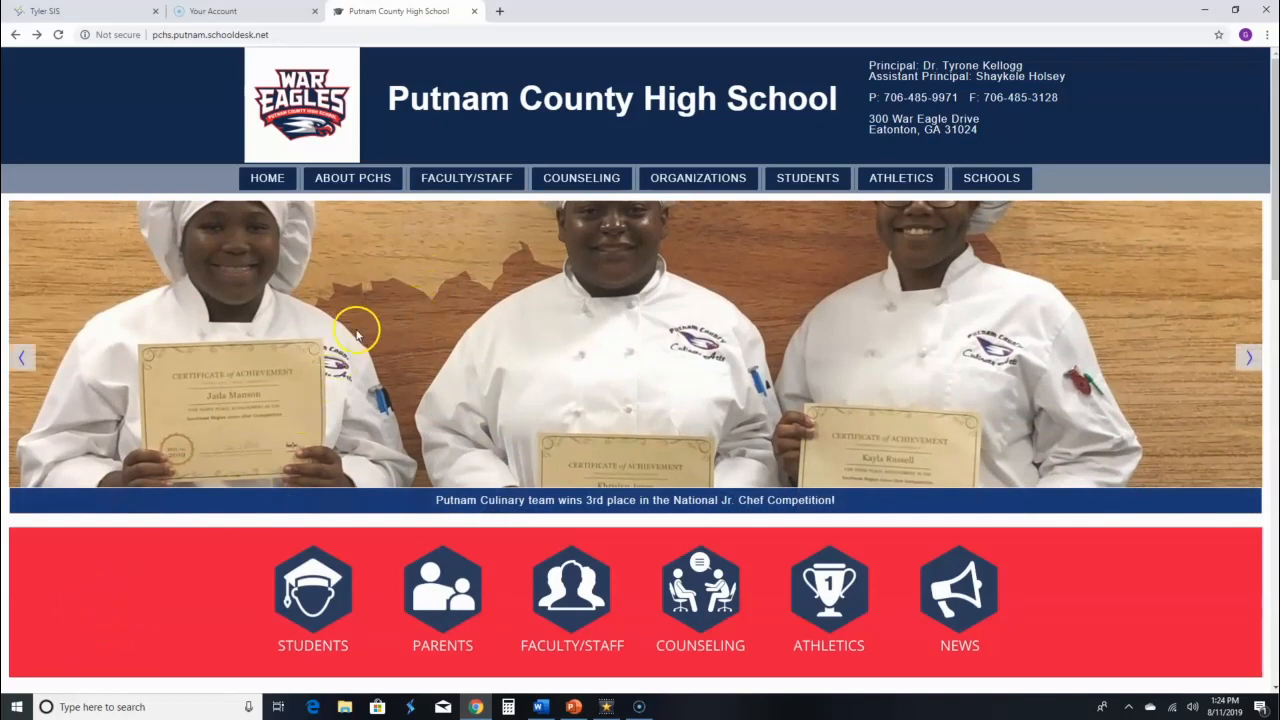
Follow FACULTY/STAFF > Faculty Links > TEMS to reach the Tyler SIS login page.
mouse_move(467, 178)
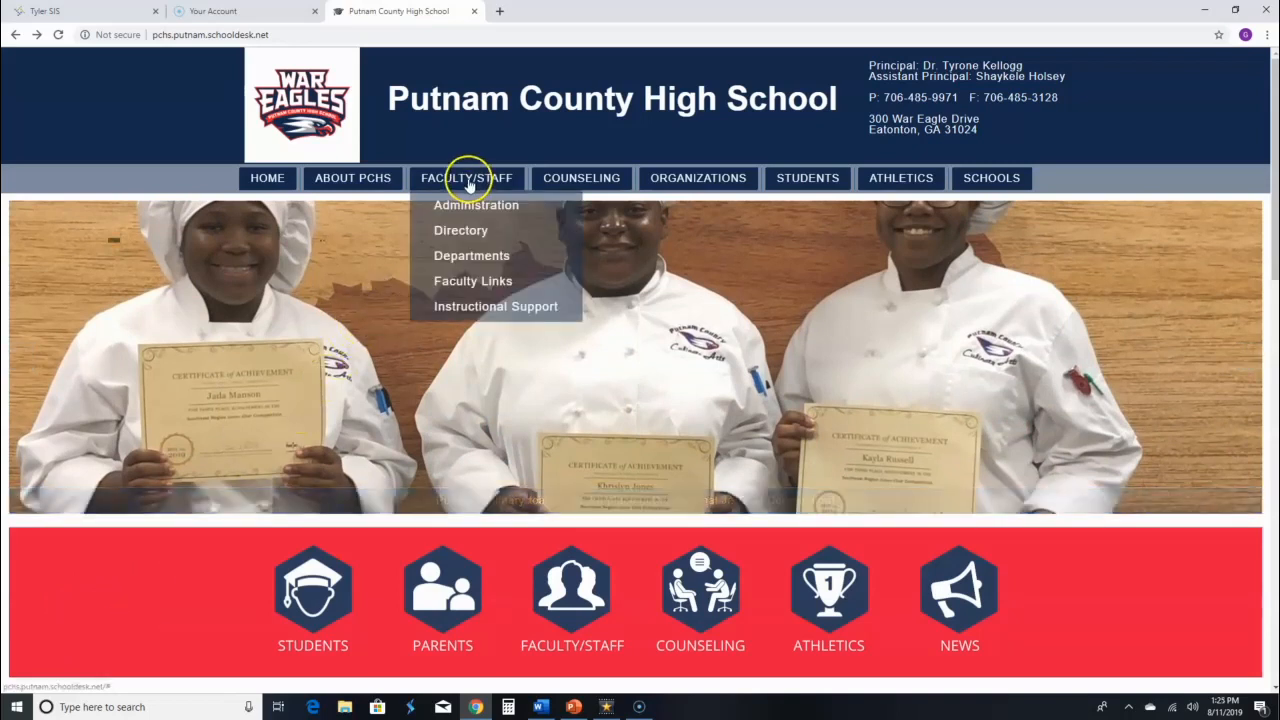
mouse_move(478, 283)
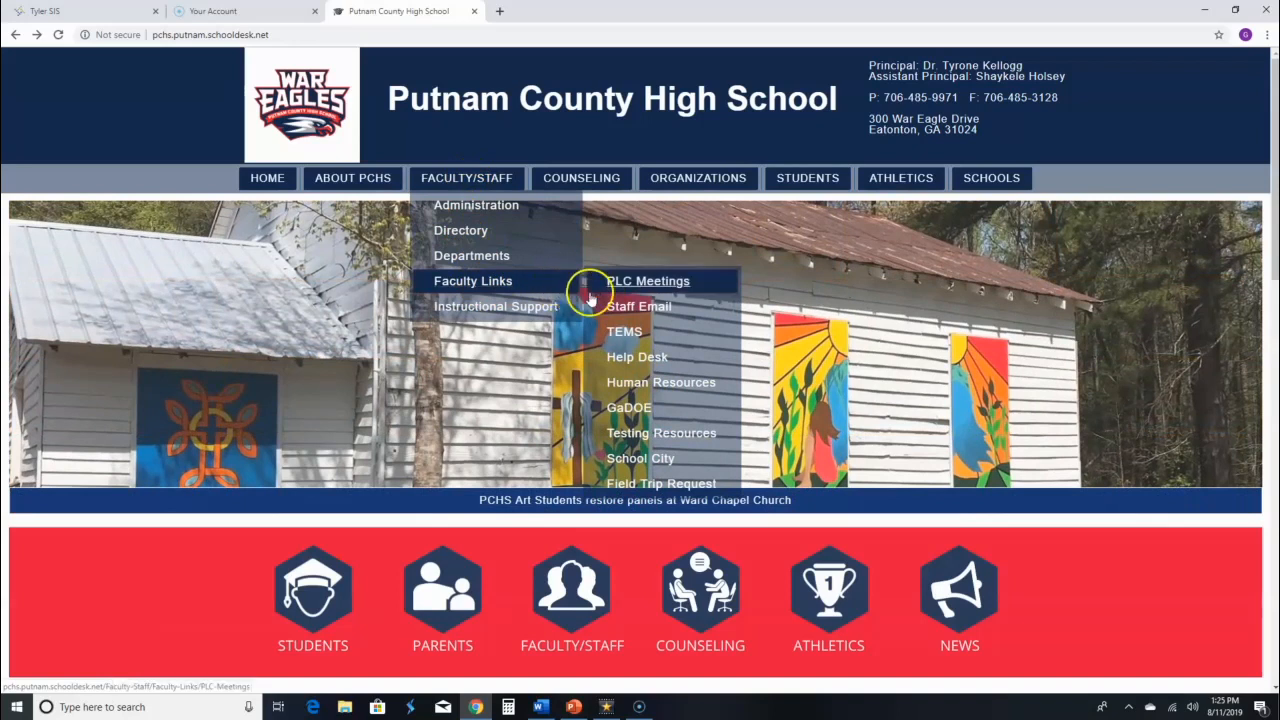
left_click(625, 333)
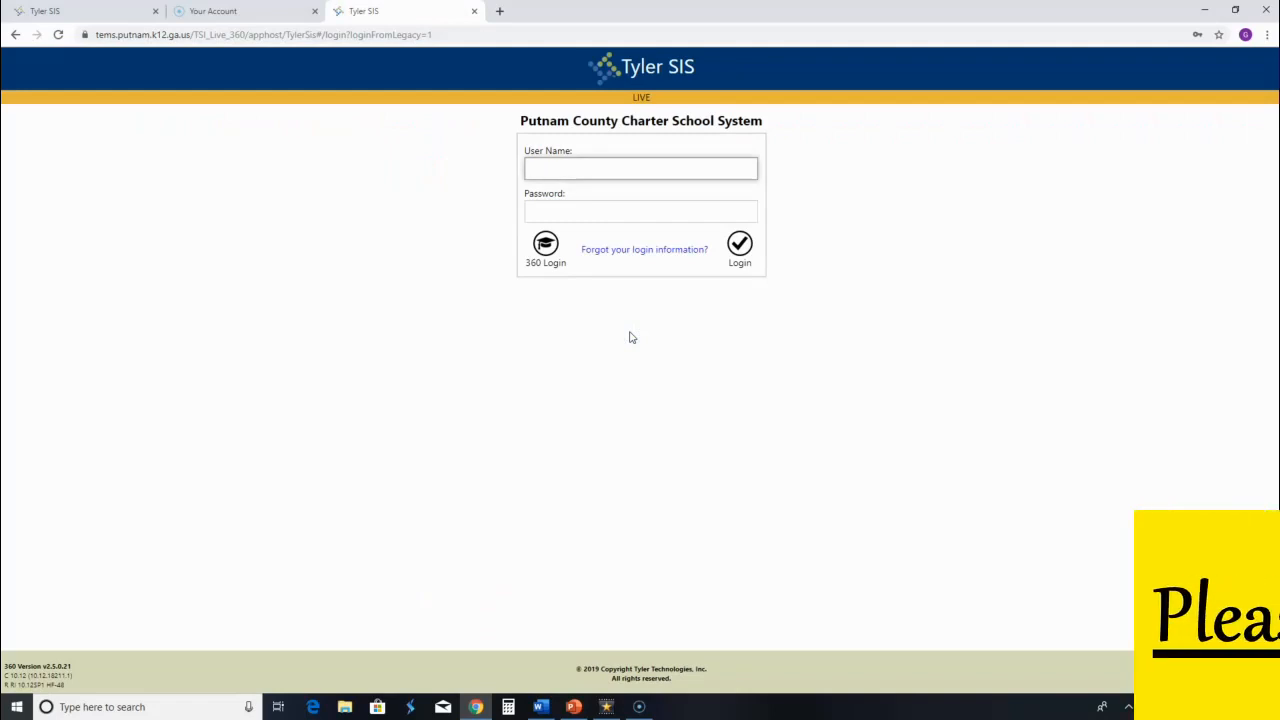
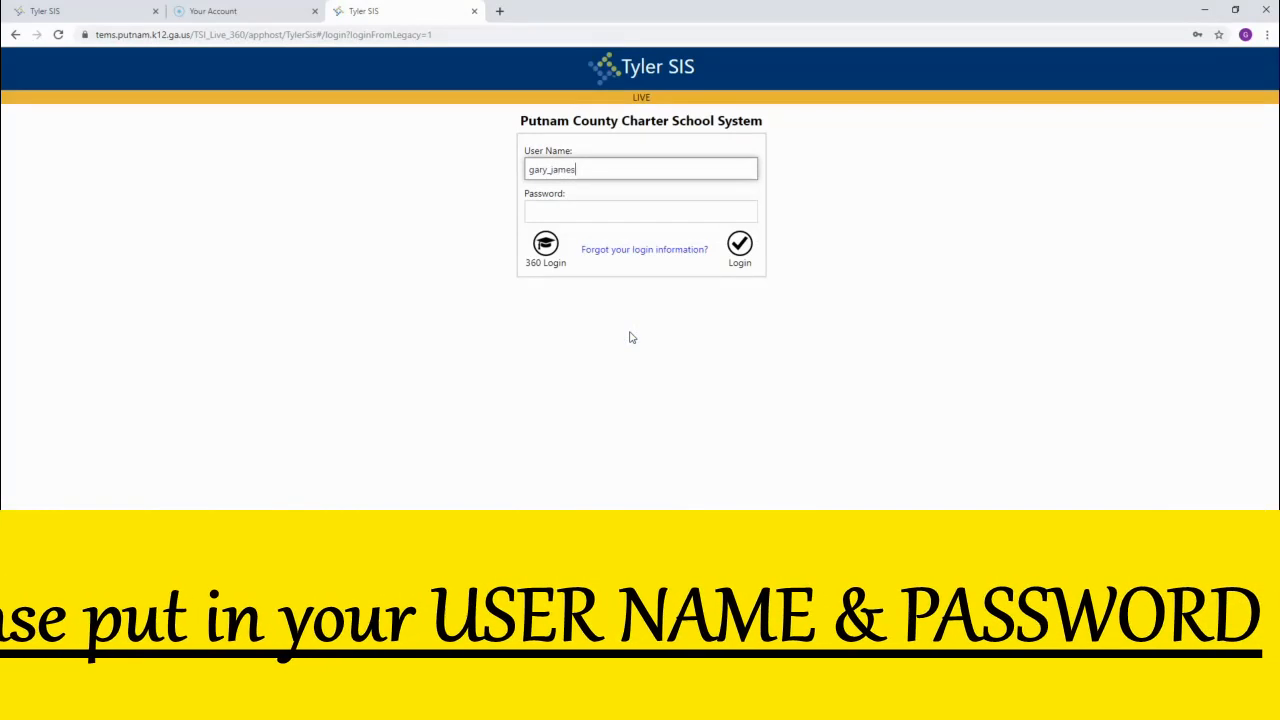
Log in to Tyler SIS with the teacher's user name and saved password via 360 Login.
left_click(586, 216)
left_click(586, 242)
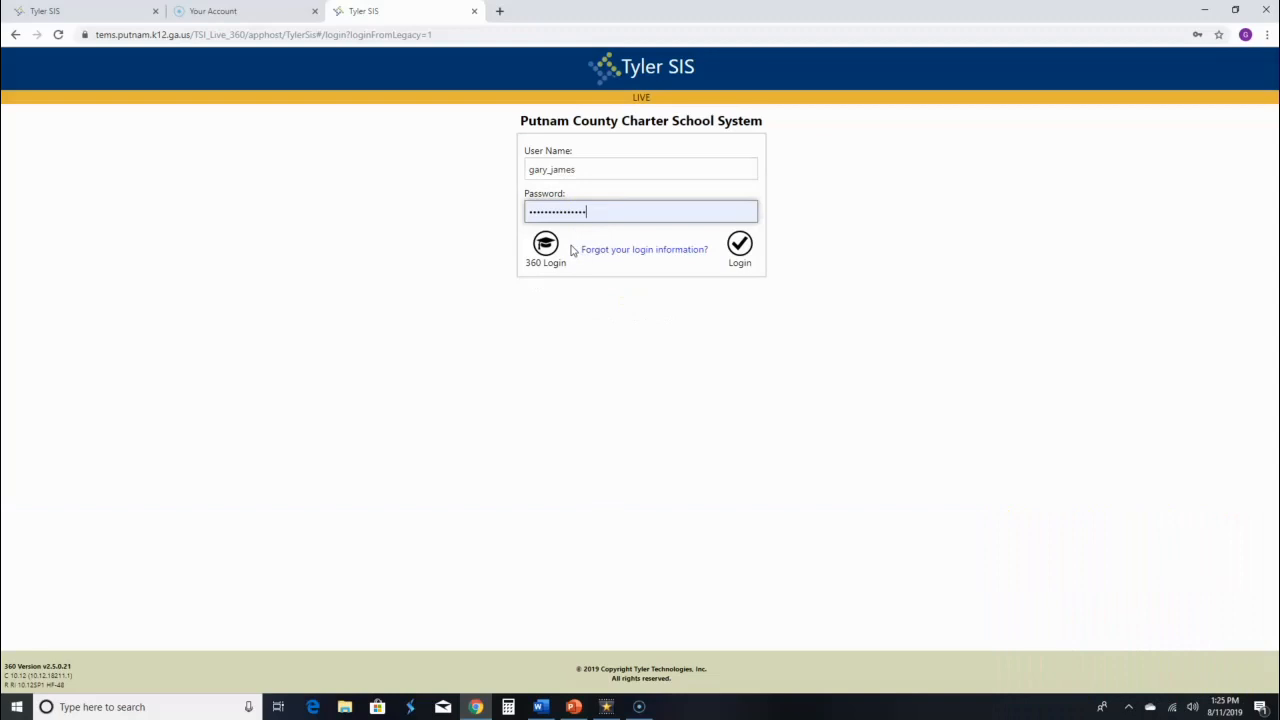
left_click(550, 262)
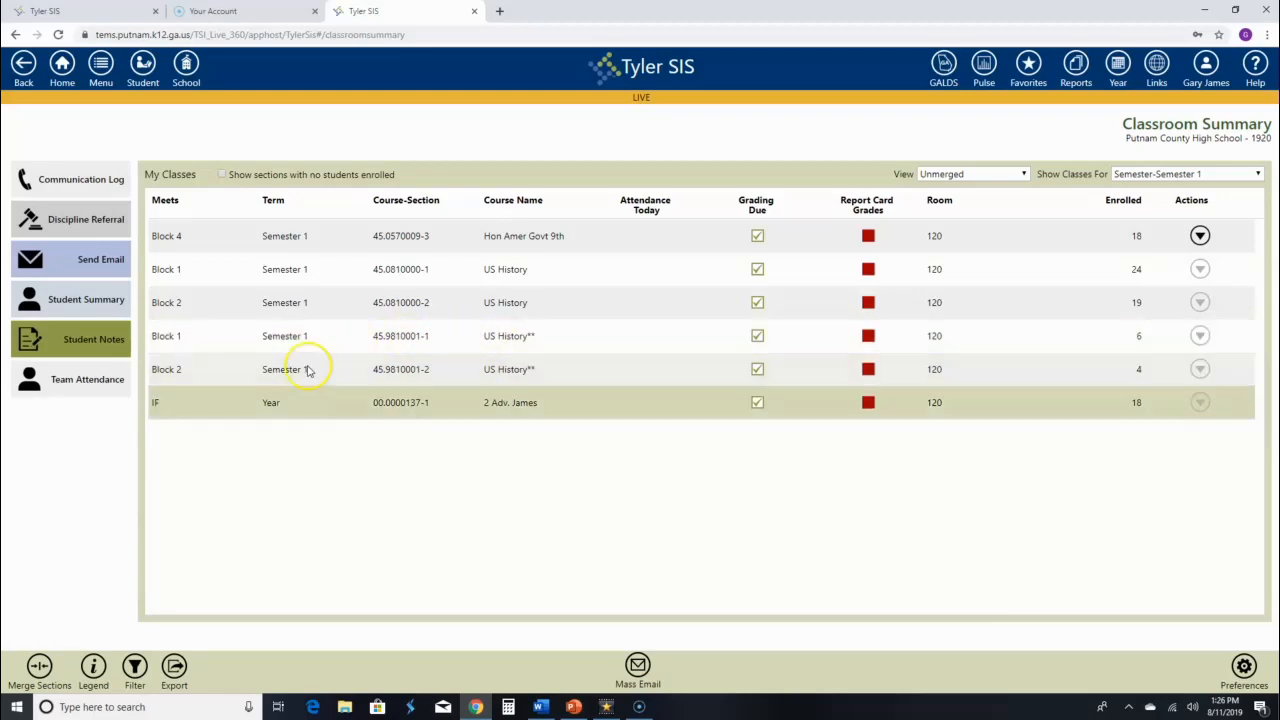
Choose Attendance from the Merge Sections menu to open the attendance merge dialog.
left_click(42, 668)
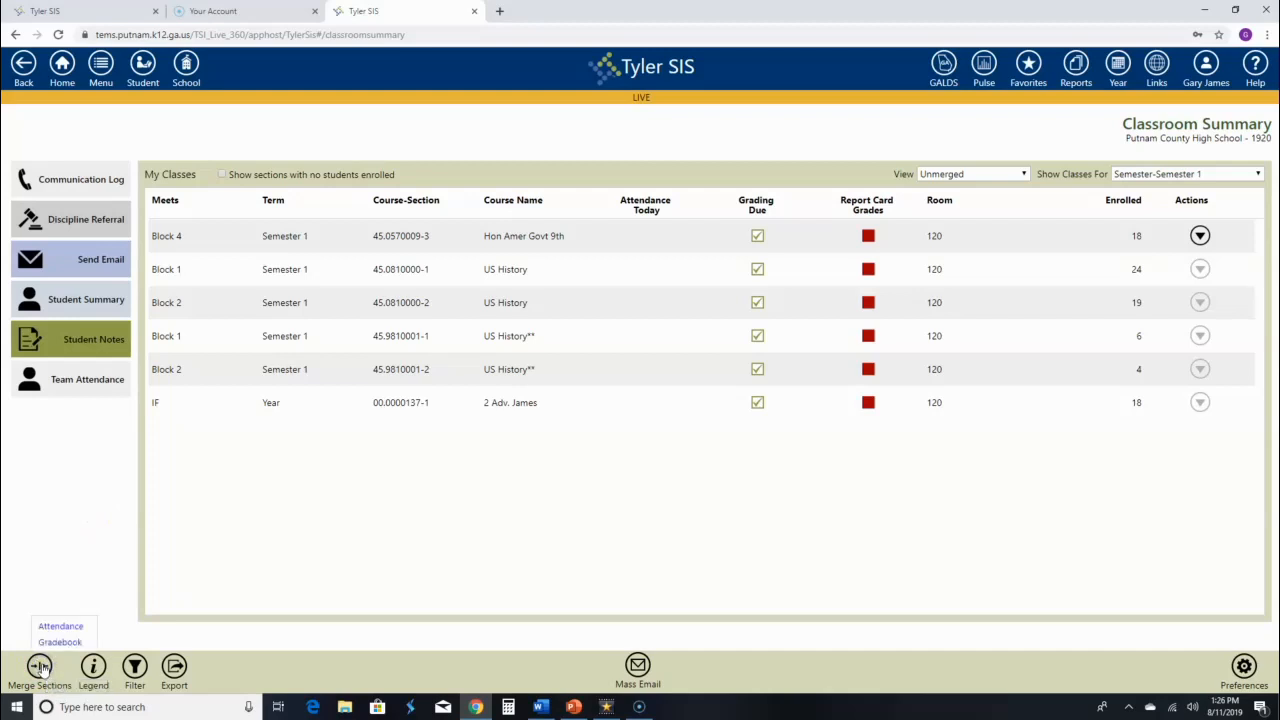
left_click(60, 628)
left_click(63, 628)
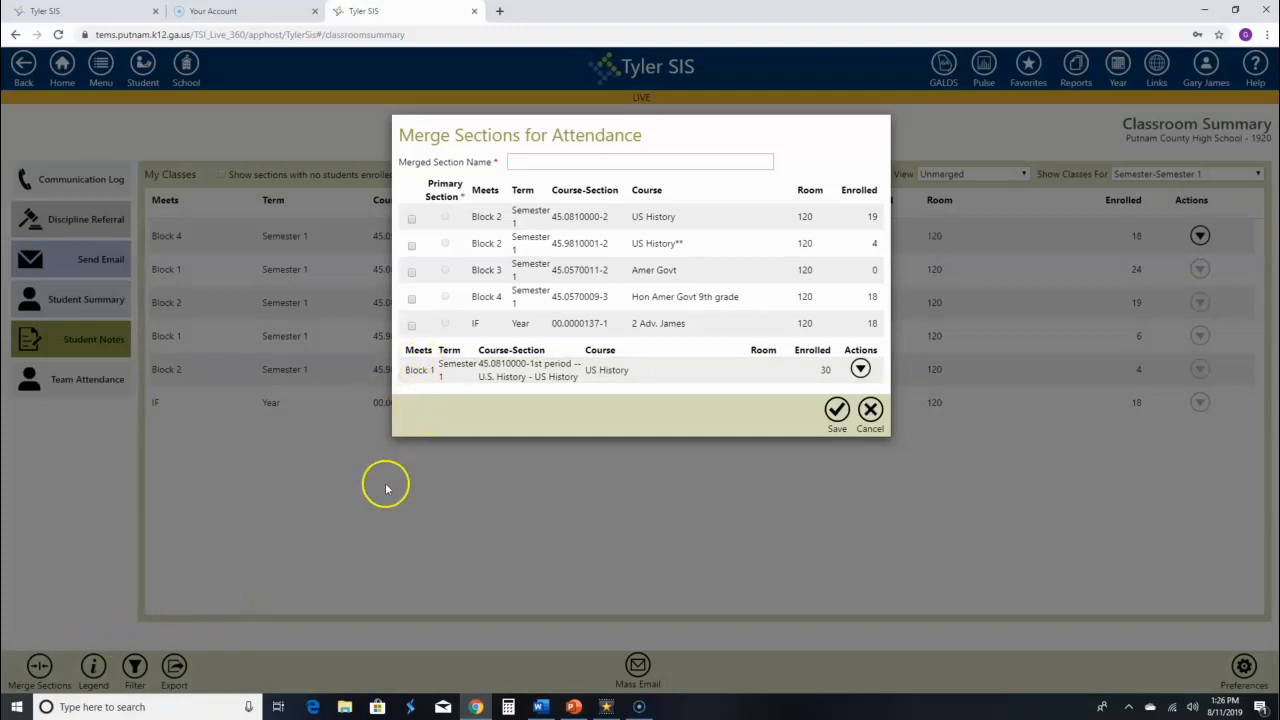
Check sections 45.0810000-2 and 45.9810001-2, make 45.0810000-2 primary, and try saving.
left_click(412, 221)
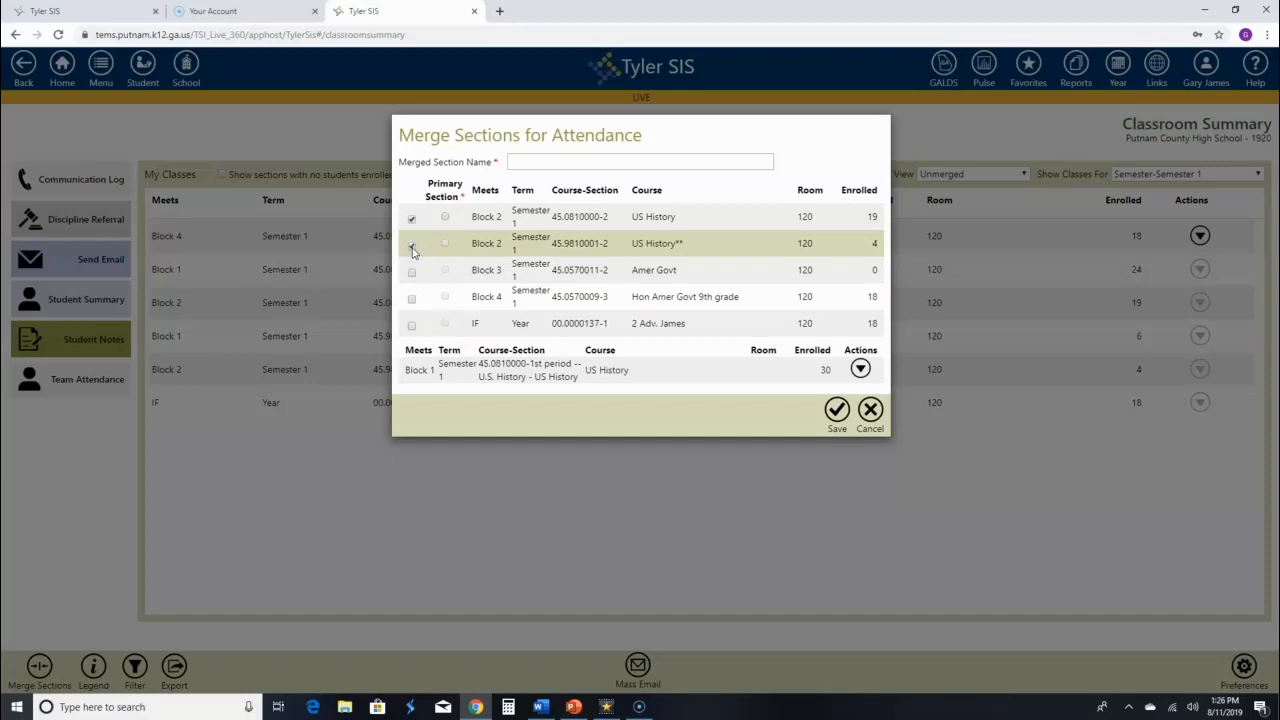
left_click(448, 219)
left_click(446, 218)
left_click(836, 425)
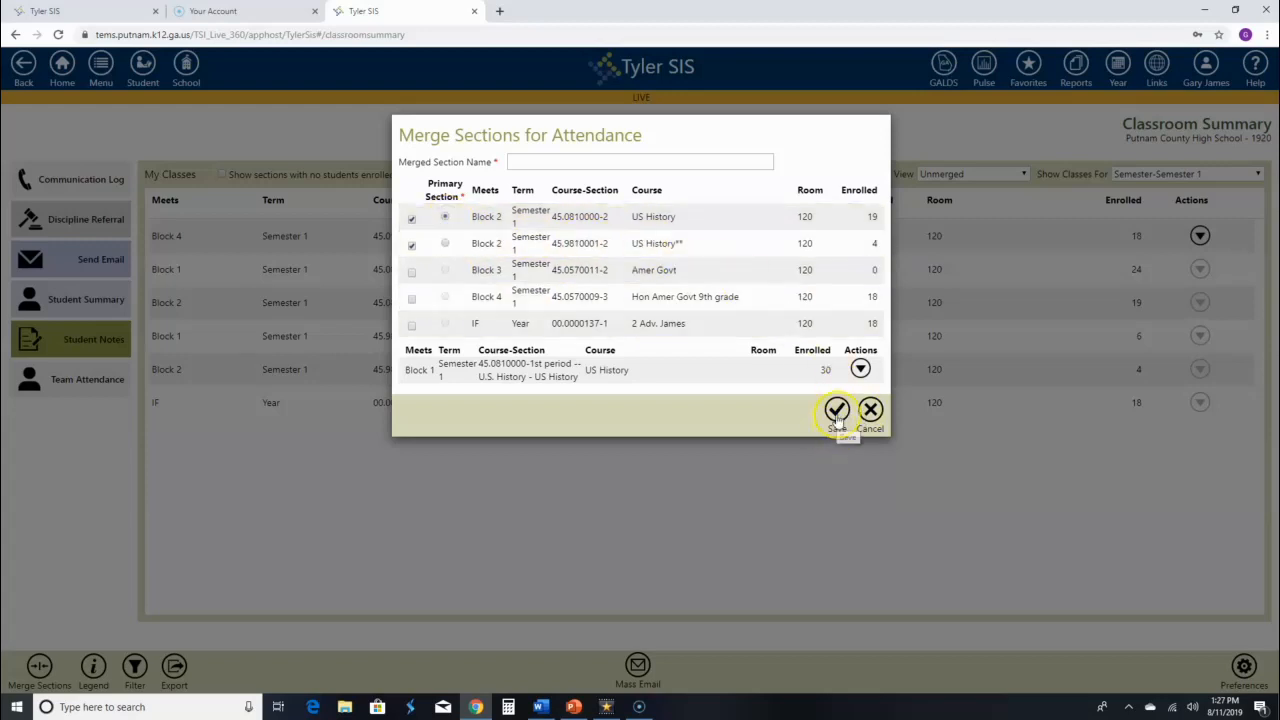
Attempt the save again and view the error about the missing merged section name.
left_click(838, 420)
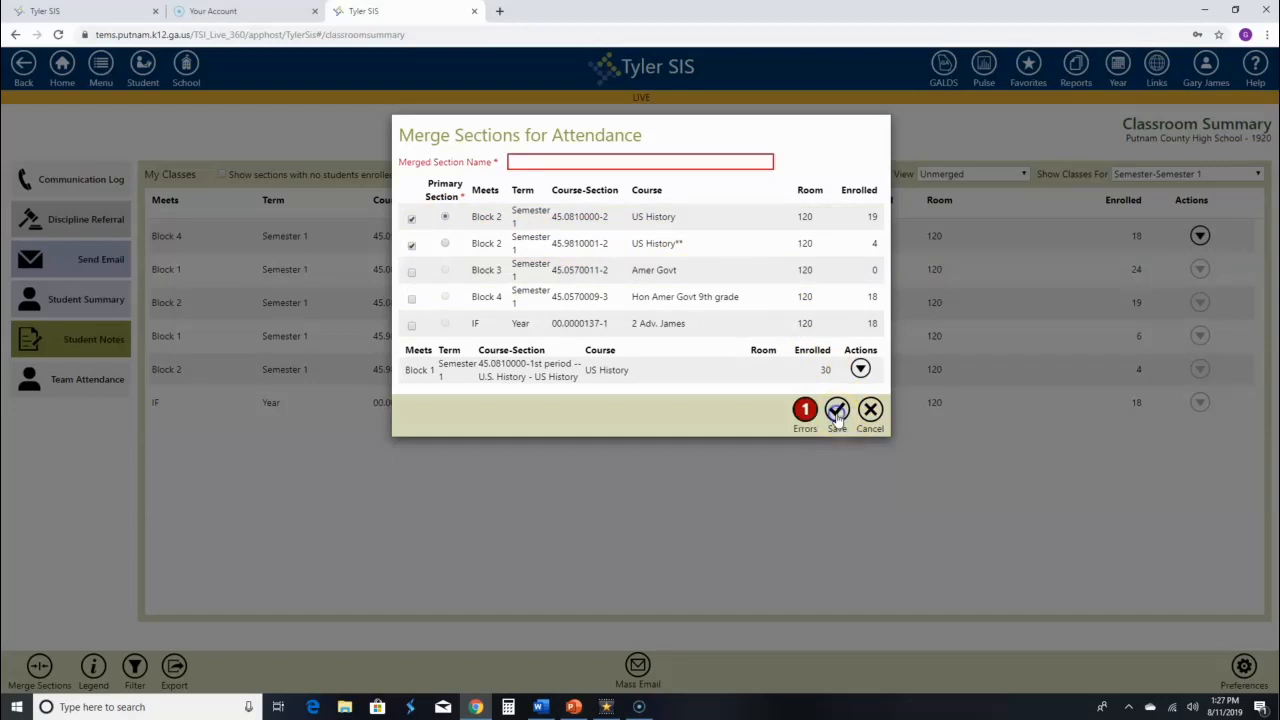
left_click(588, 222)
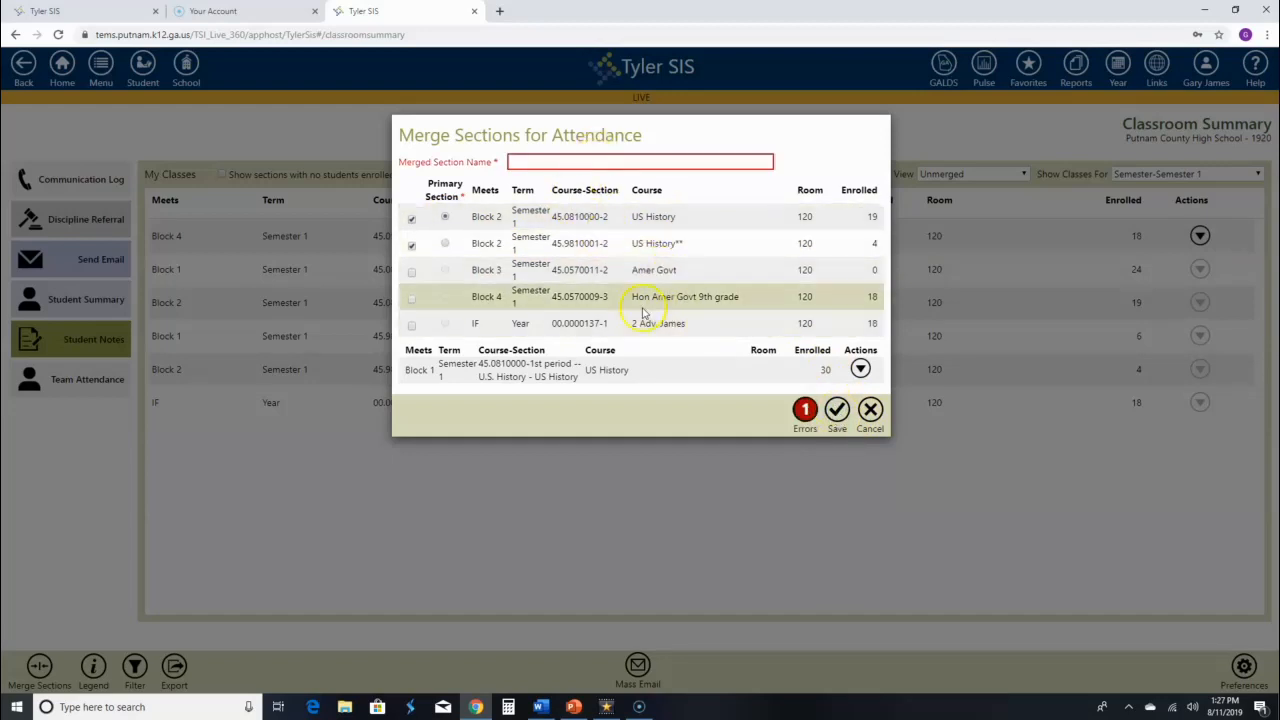
left_click(791, 428)
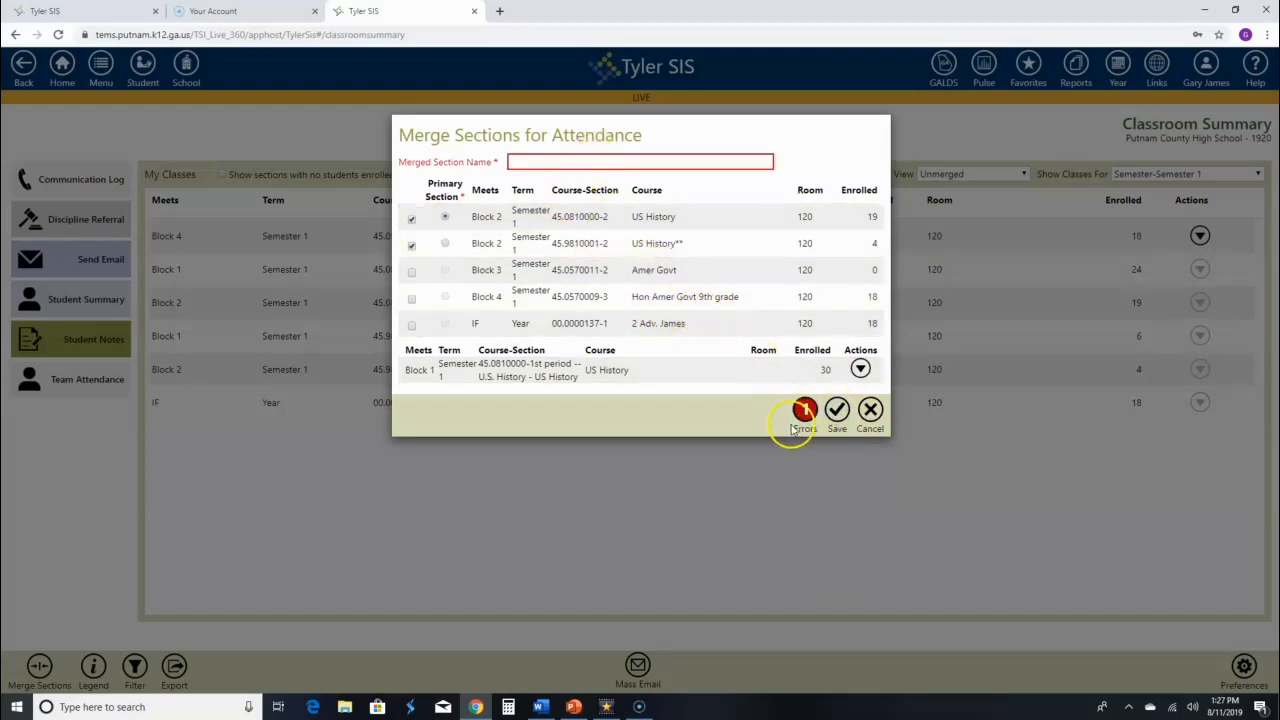
left_click(806, 426)
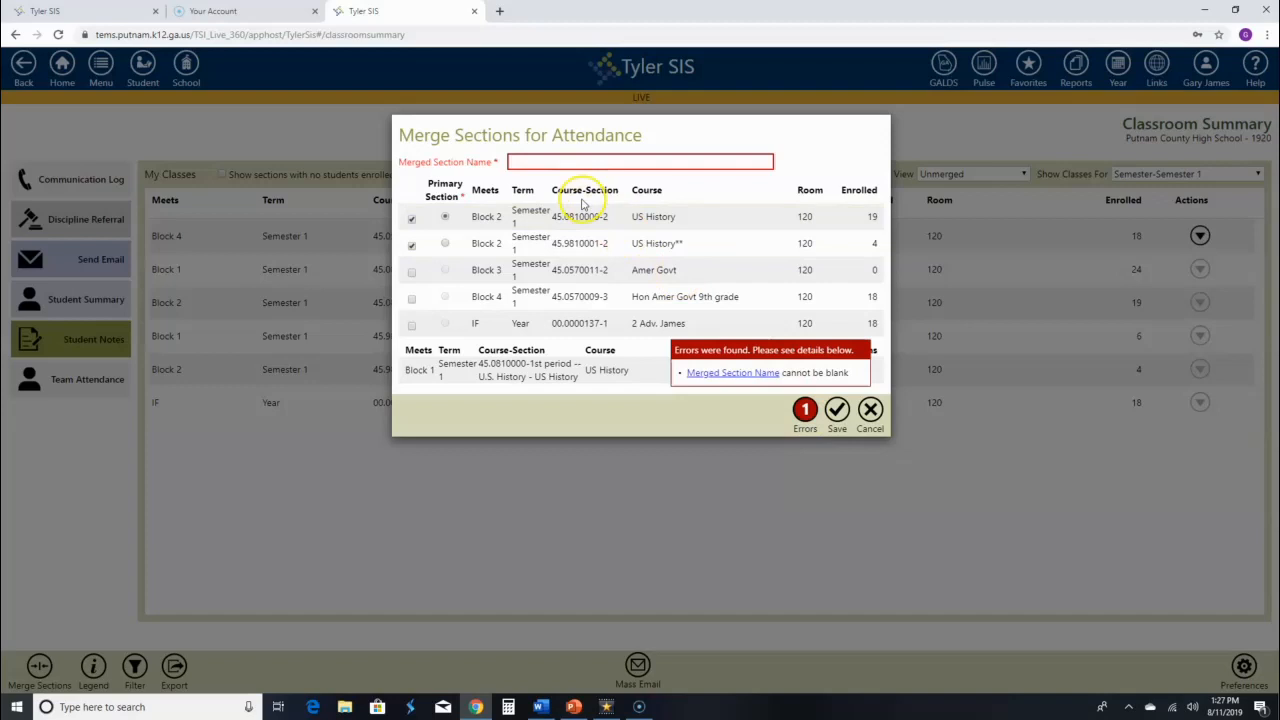
Enter '2nd Block -- U.S. History' as the merged section name and save the merge.
left_click(556, 160)
type("2nd Block - U.S")
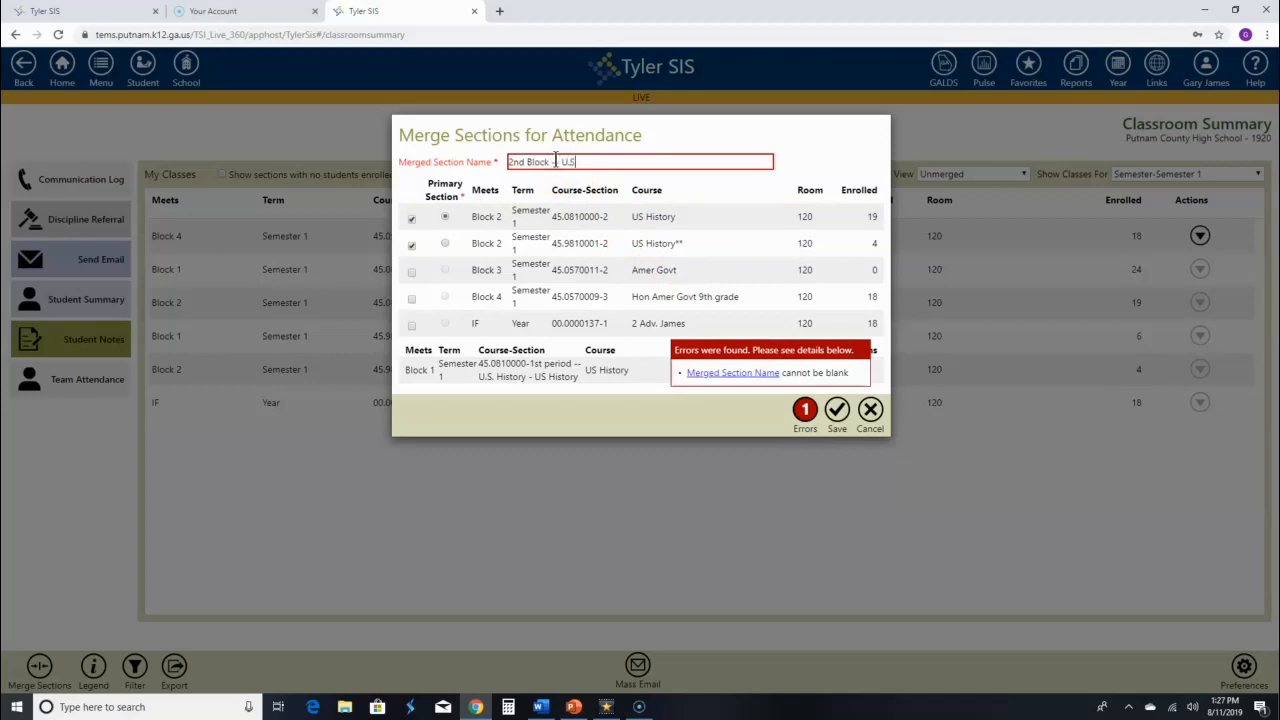
type(". Historey")
key("BackSpace")
key("BackSpace")
type("y")
left_click(555, 161)
type("-")
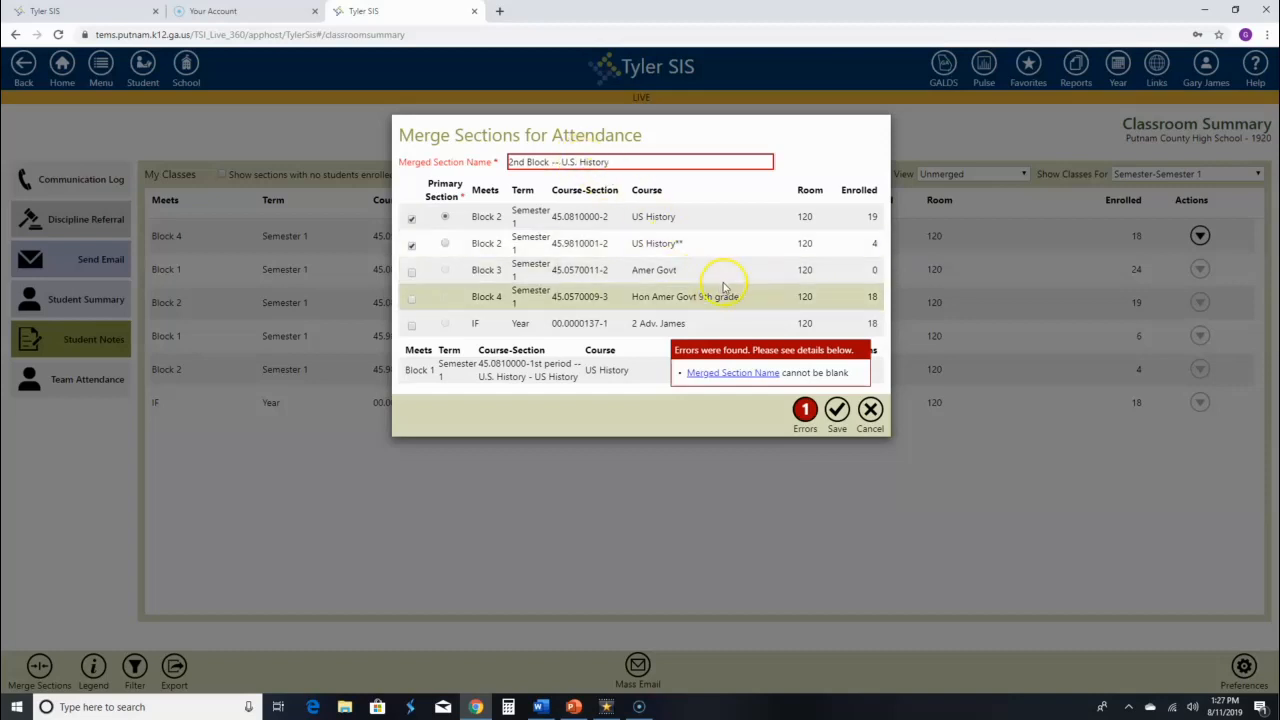
left_click(837, 412)
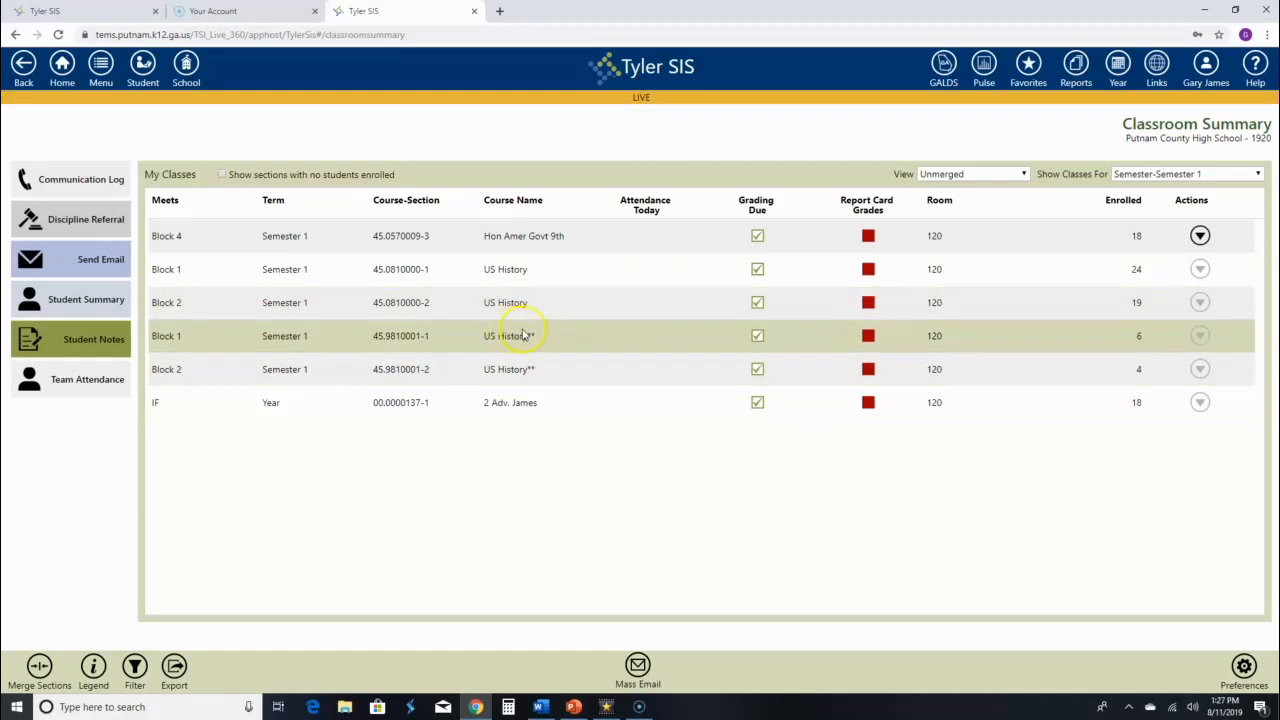
Switch View to Merged For Attendance and open the Actions list for merged Block 2 US History.
left_click(997, 175)
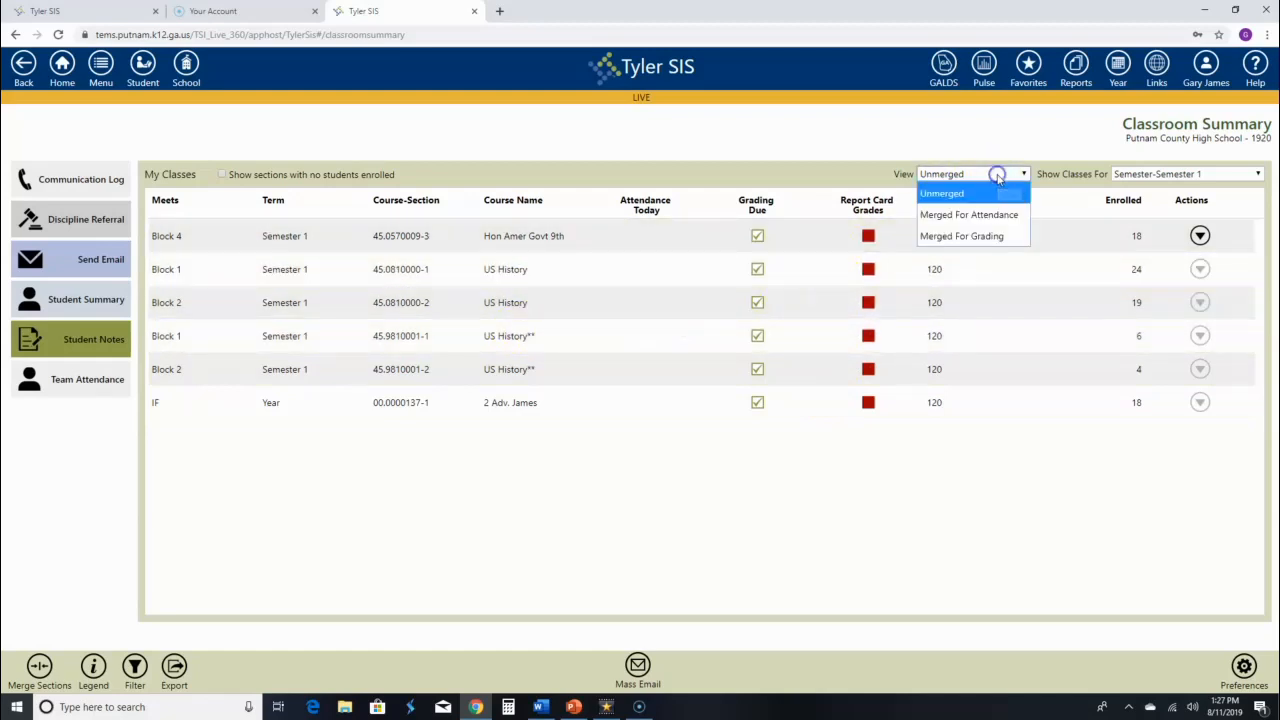
left_click(993, 216)
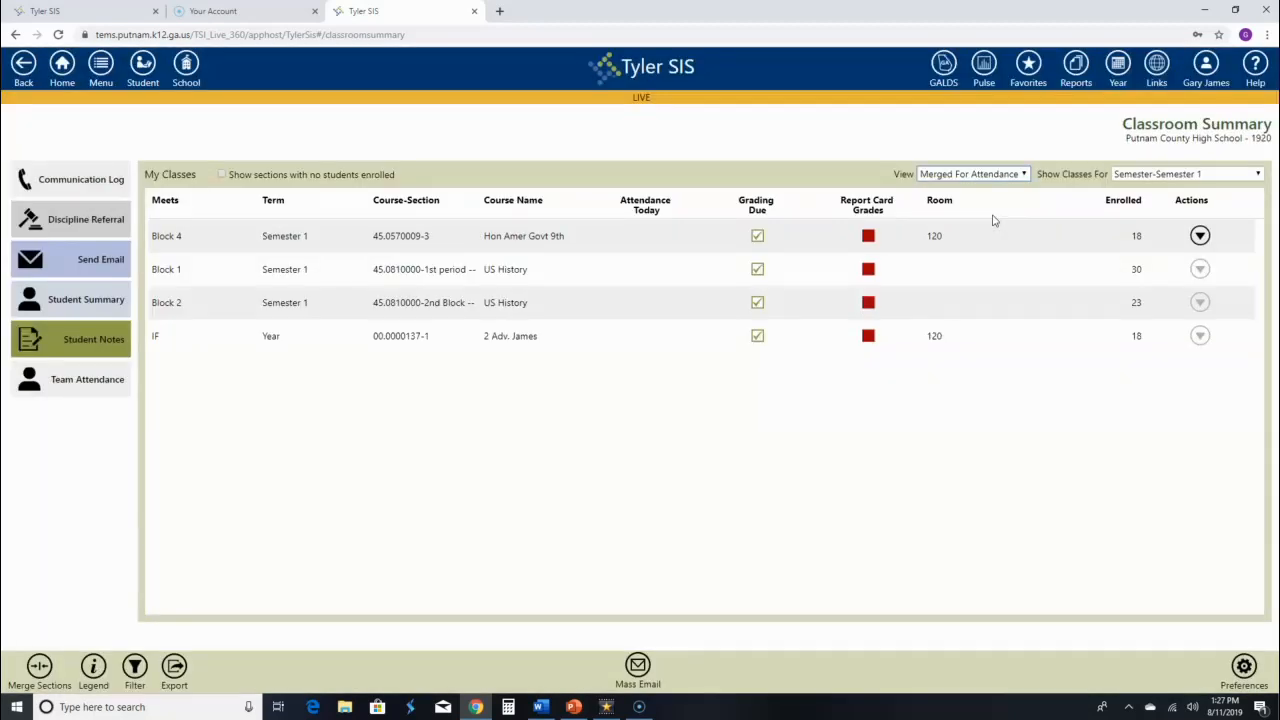
left_click(200, 302)
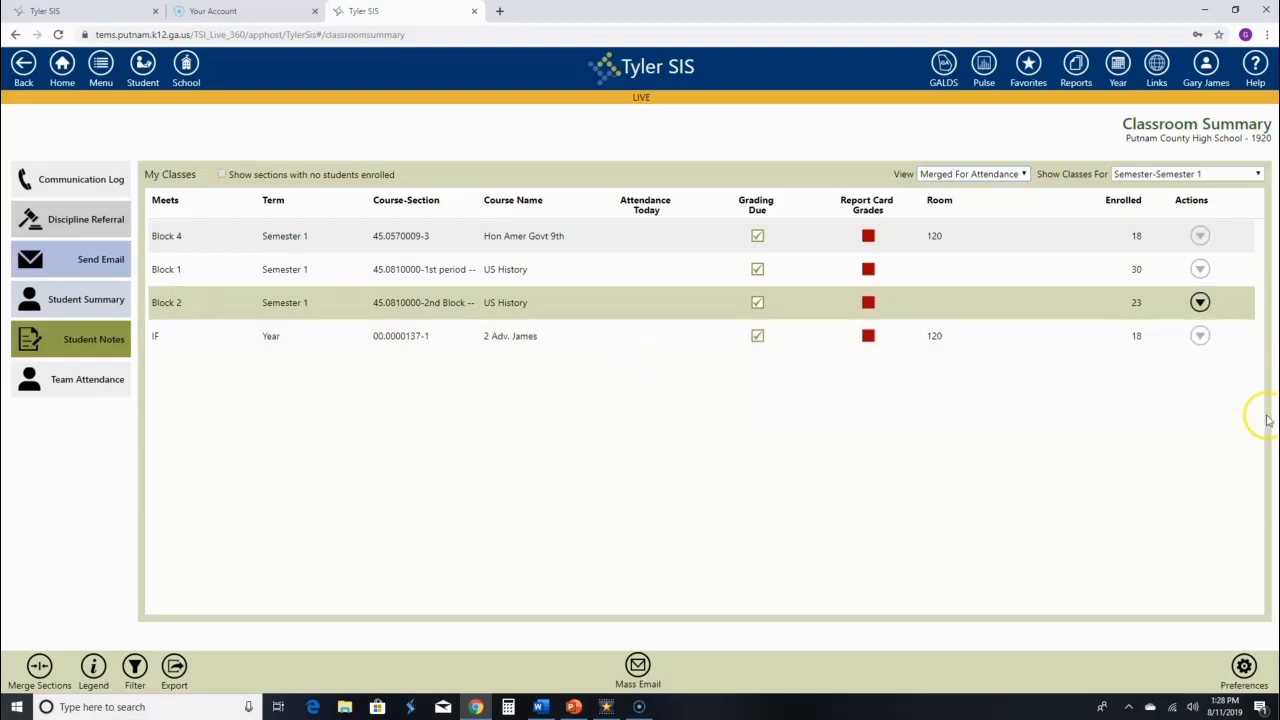
left_click(1200, 302)
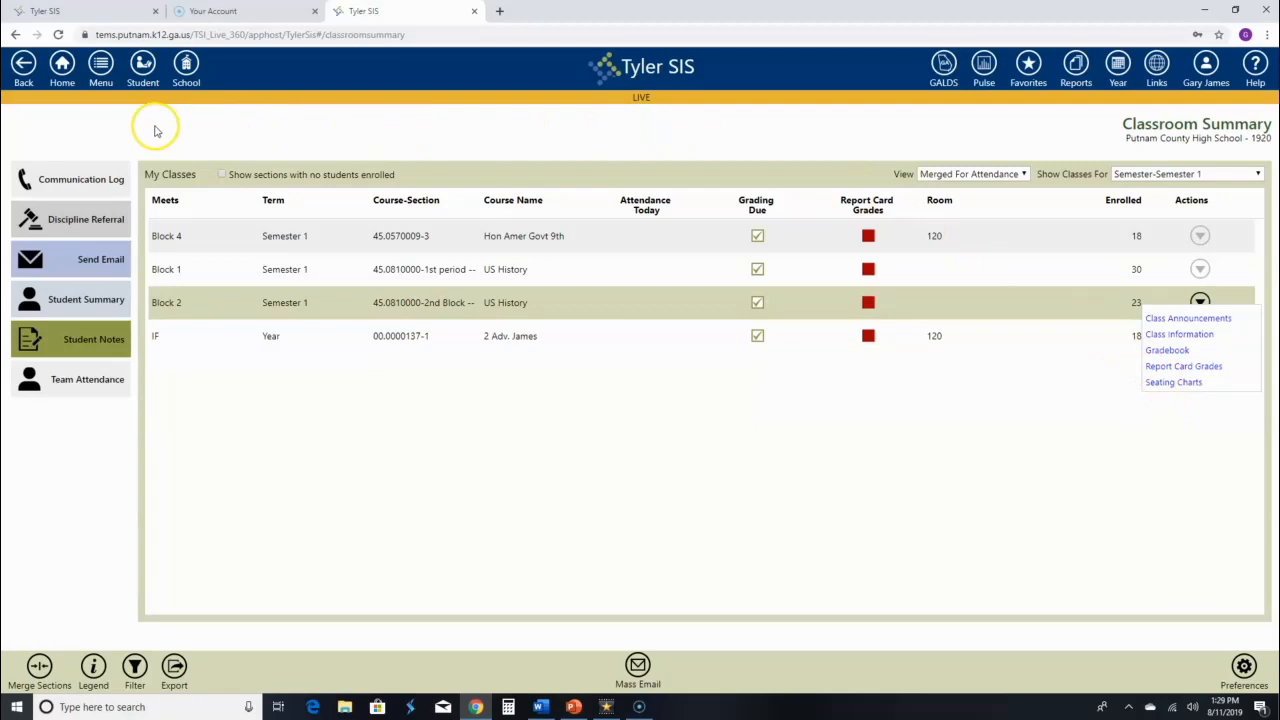
left_click(104, 80)
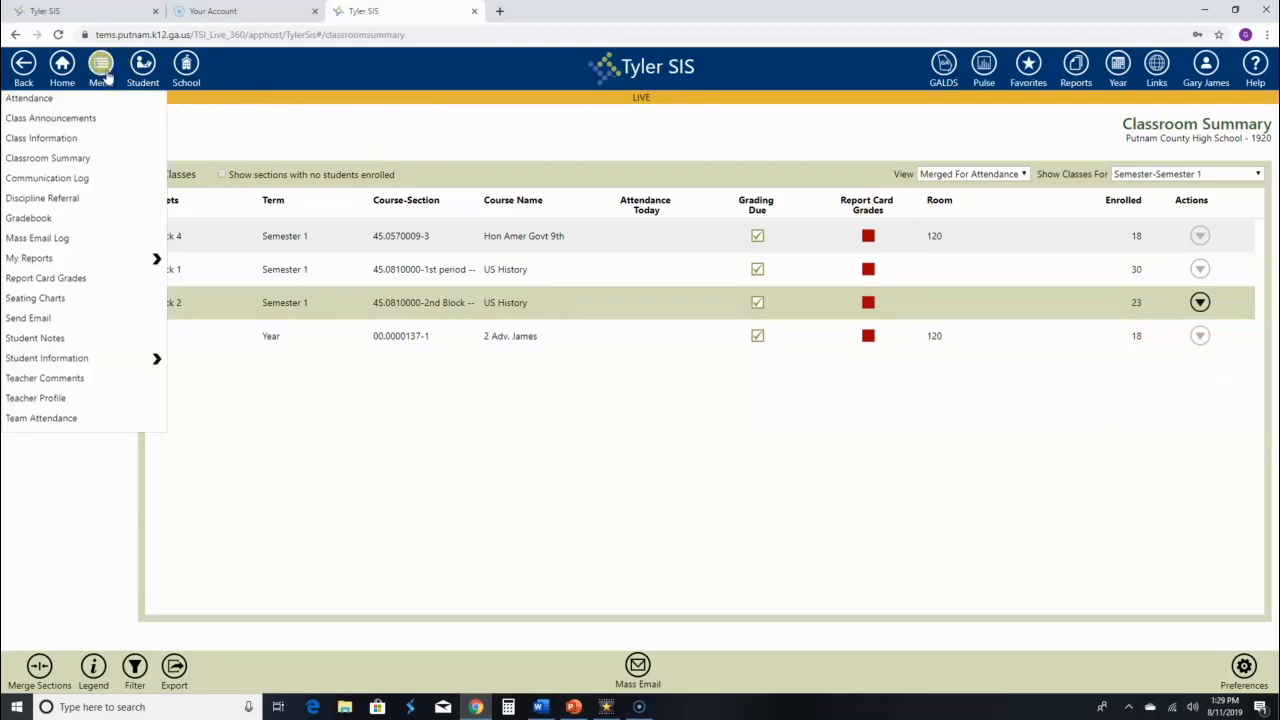
left_click(50, 104)
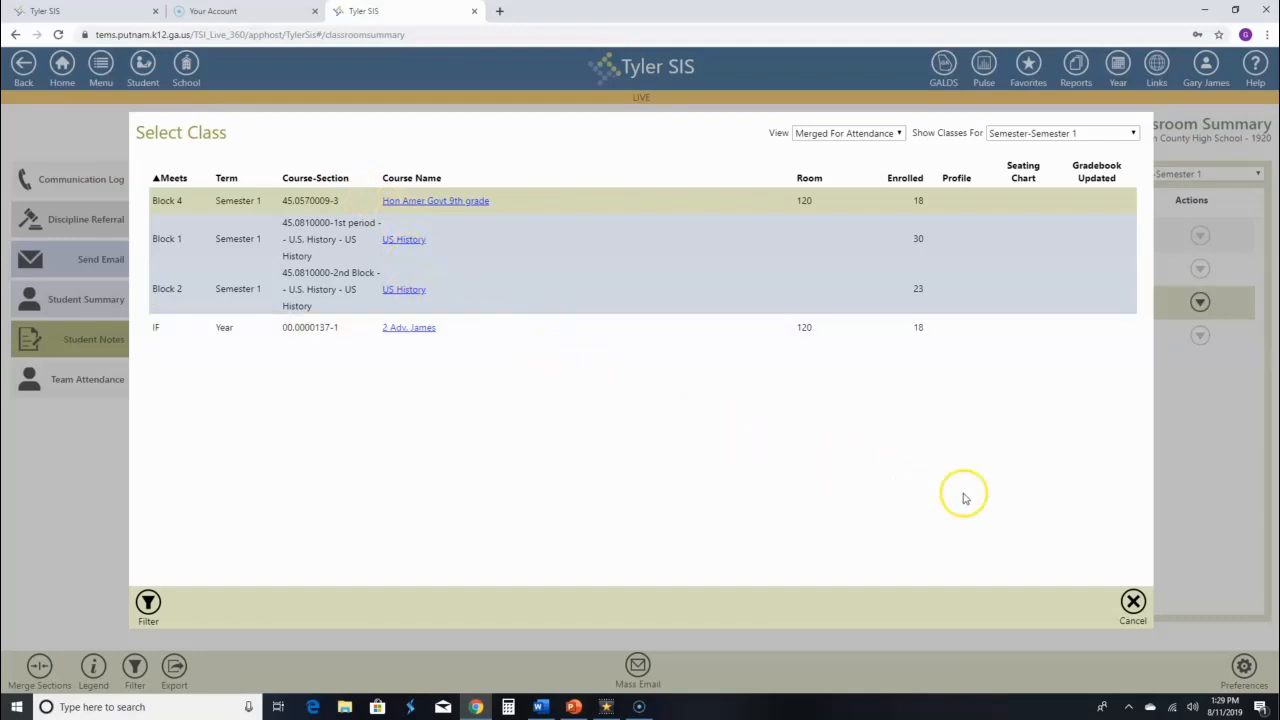
left_click(1133, 602)
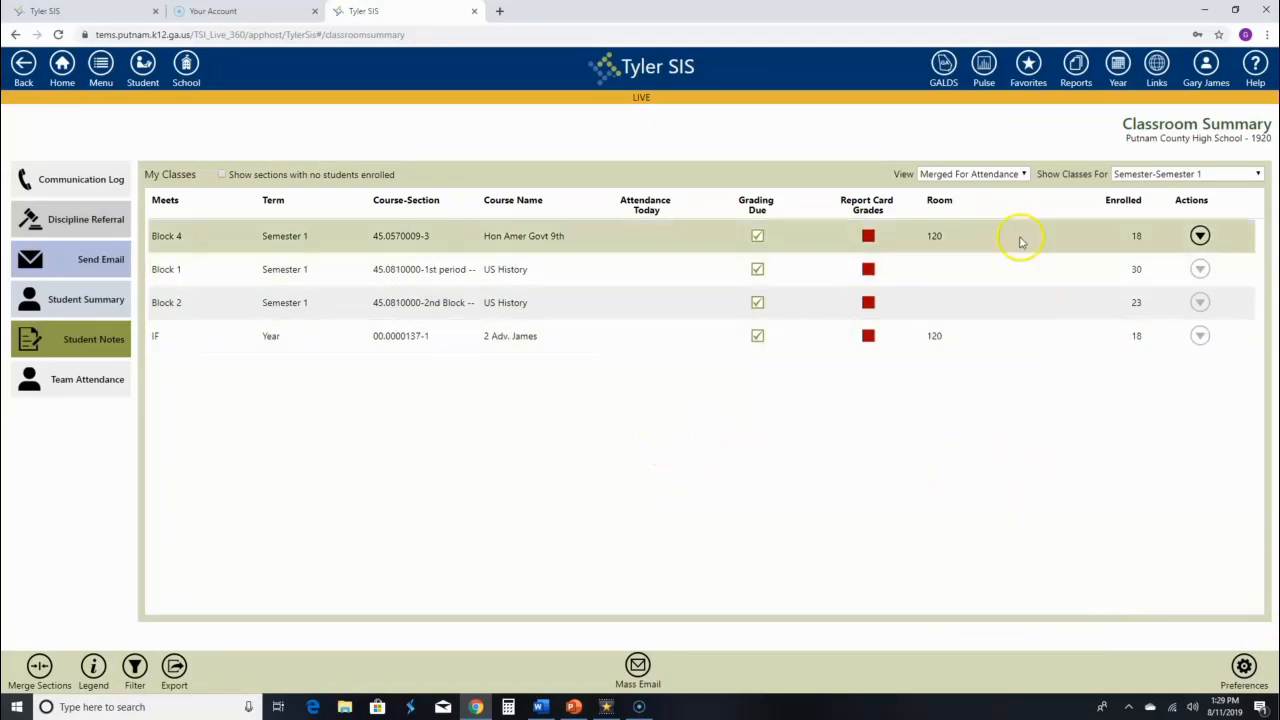
Switch View to Unmerged and choose Gradebook under Merge Sections.
left_click(1023, 176)
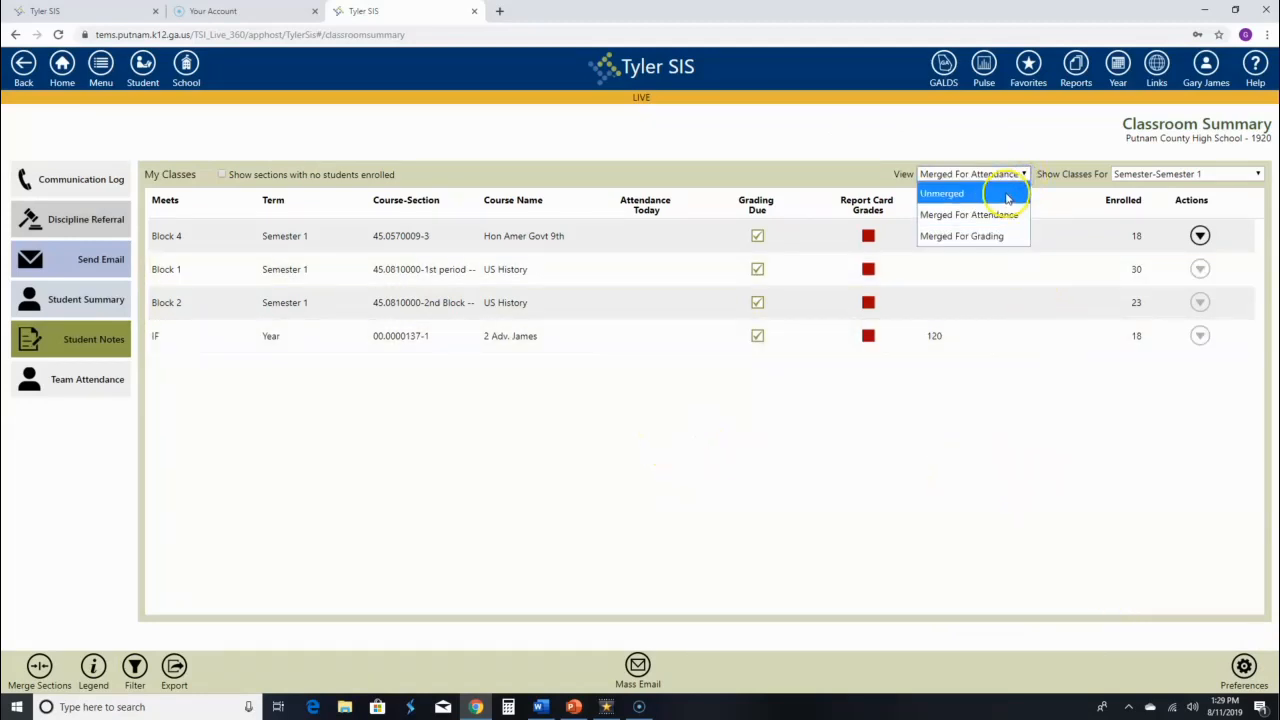
left_click(1006, 196)
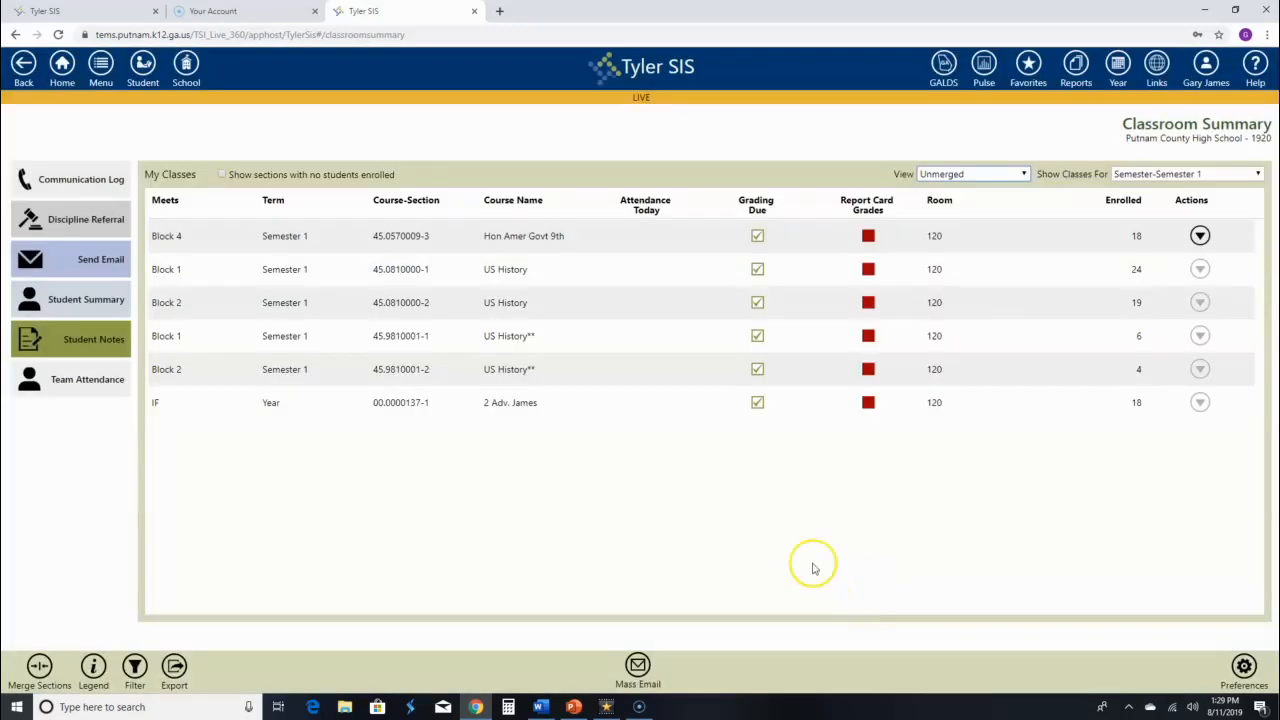
left_click(40, 667)
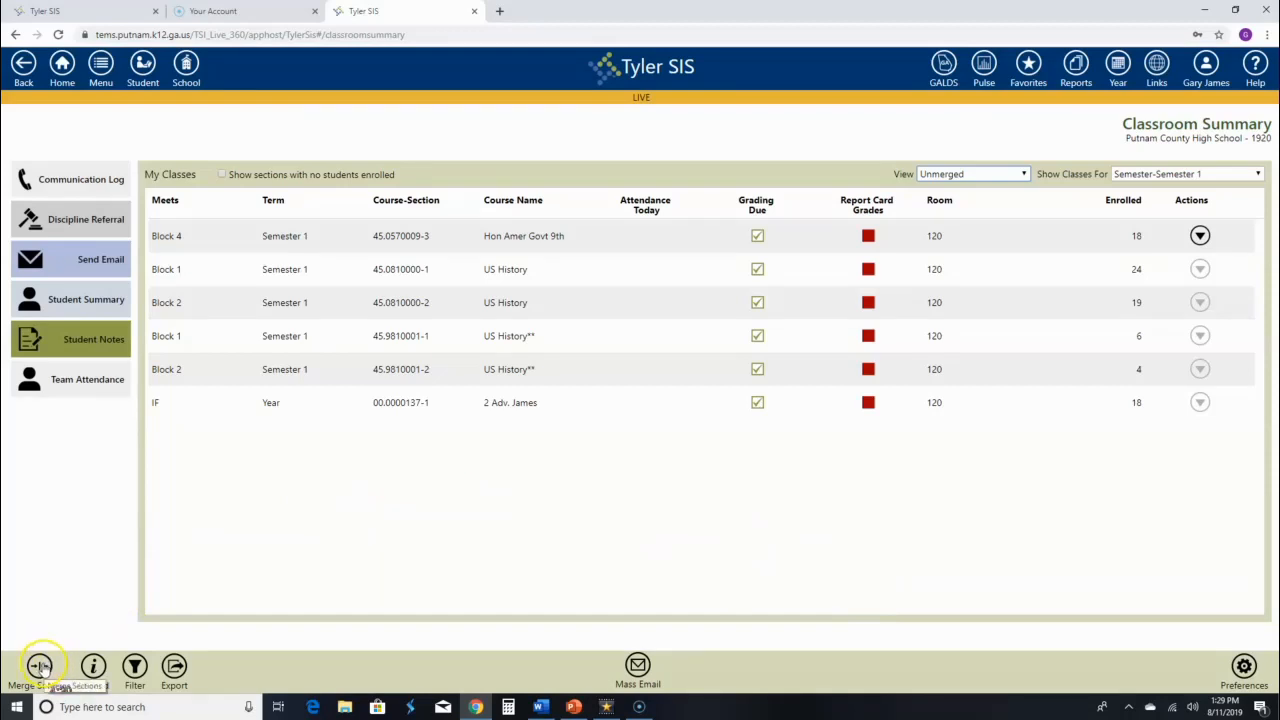
left_click(55, 643)
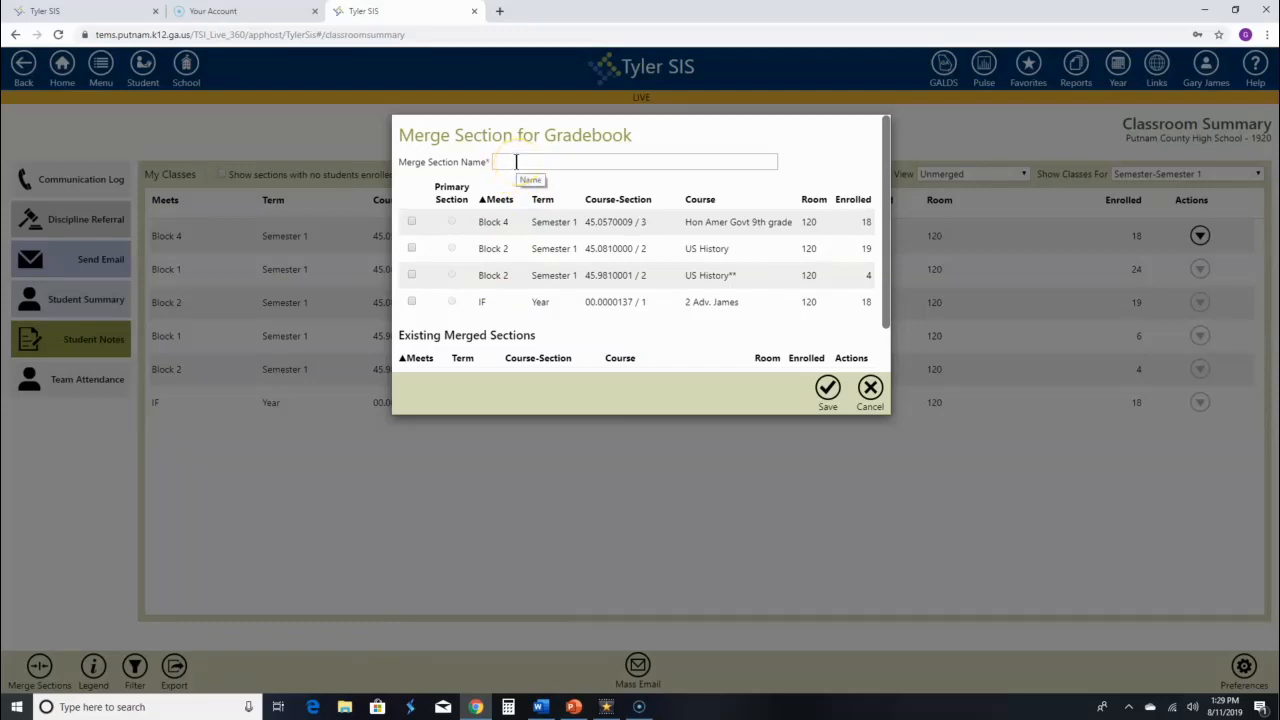
Name the merge '2nd Block -- U.S. History', tick both Block 2 sections with the regular one primary, and save.
mouse_move(886, 235)
left_mouse_down()
mouse_move(882, 289)
mouse_move(884, 230)
left_mouse_up()
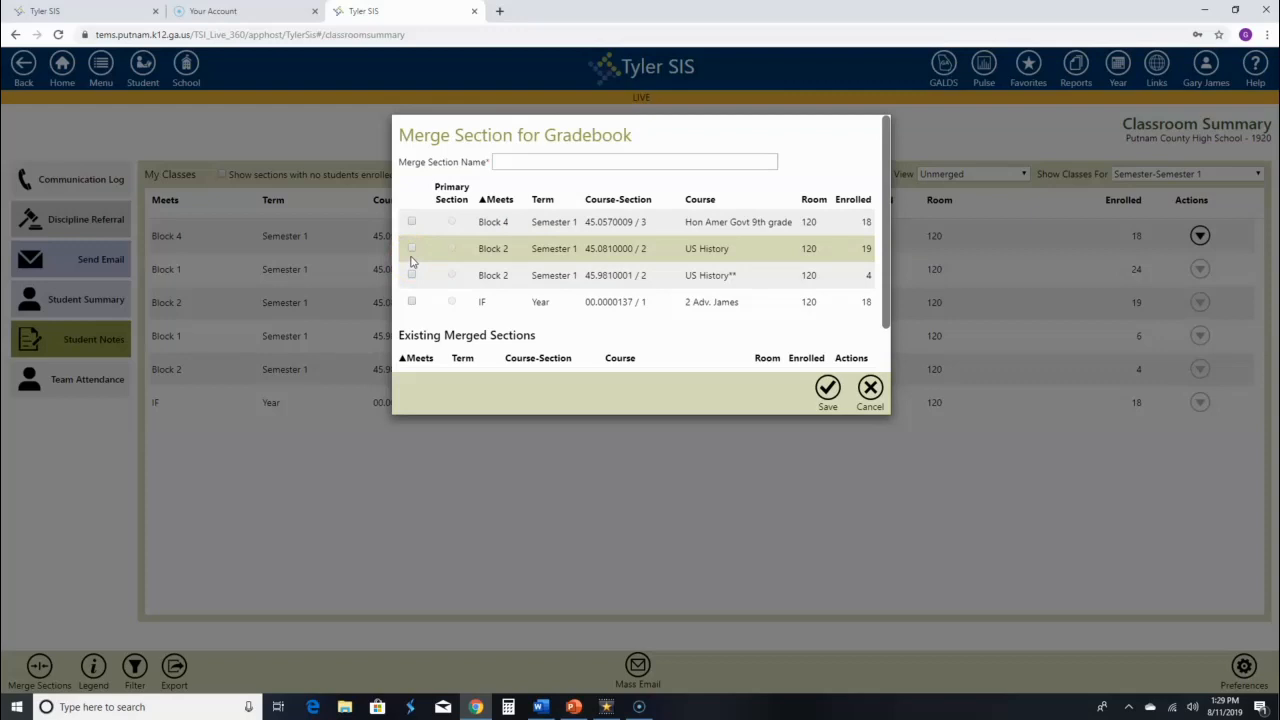
left_click(528, 163)
type("2")
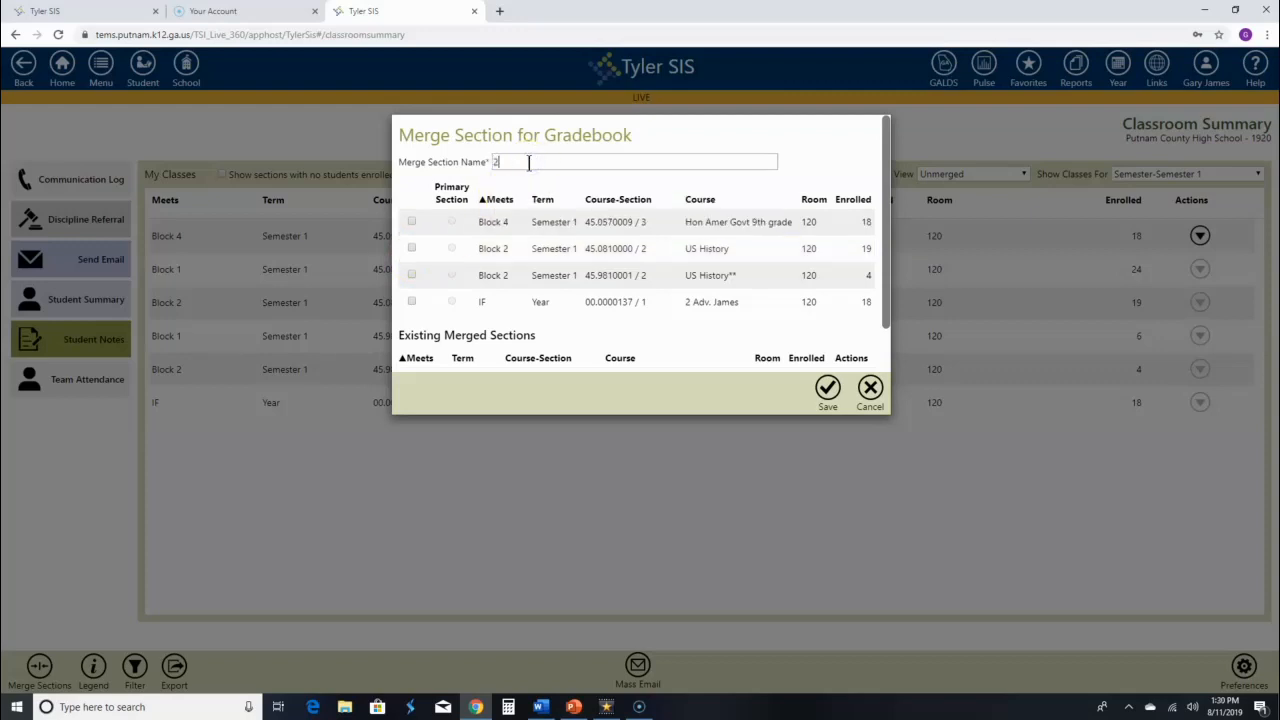
type("nd Block -- U.S. History")
left_click(411, 249)
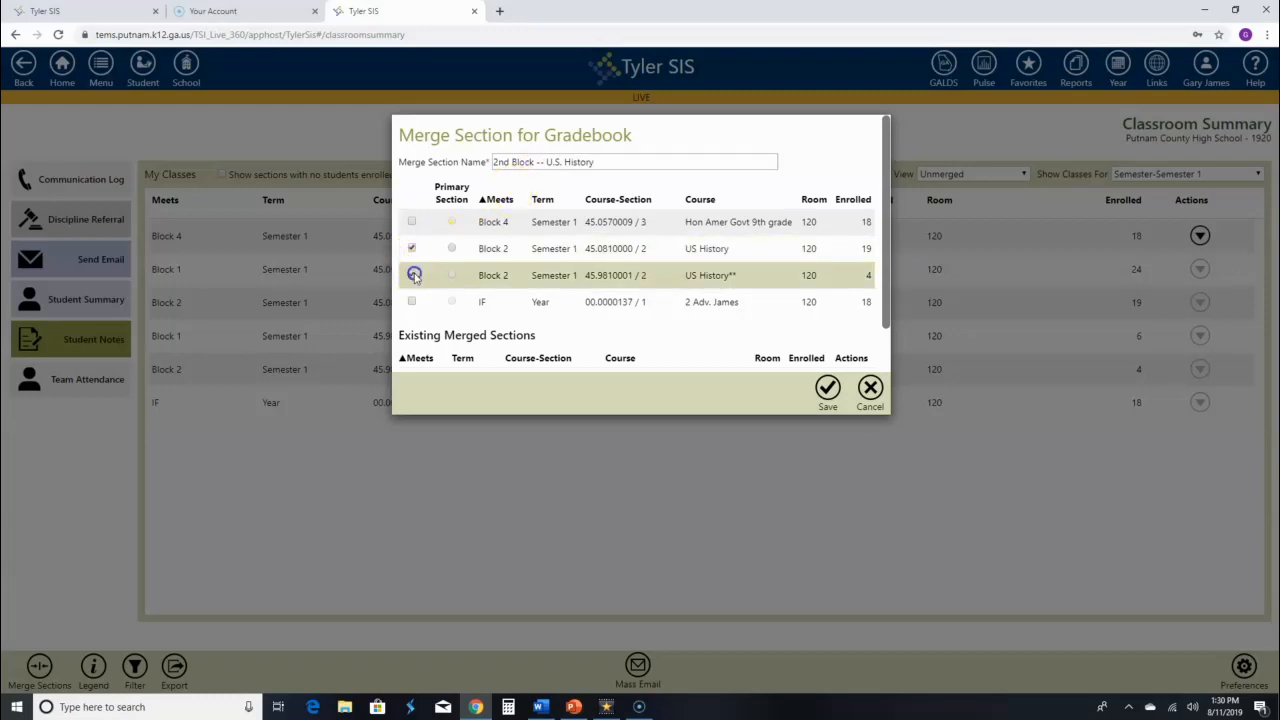
left_click(411, 275)
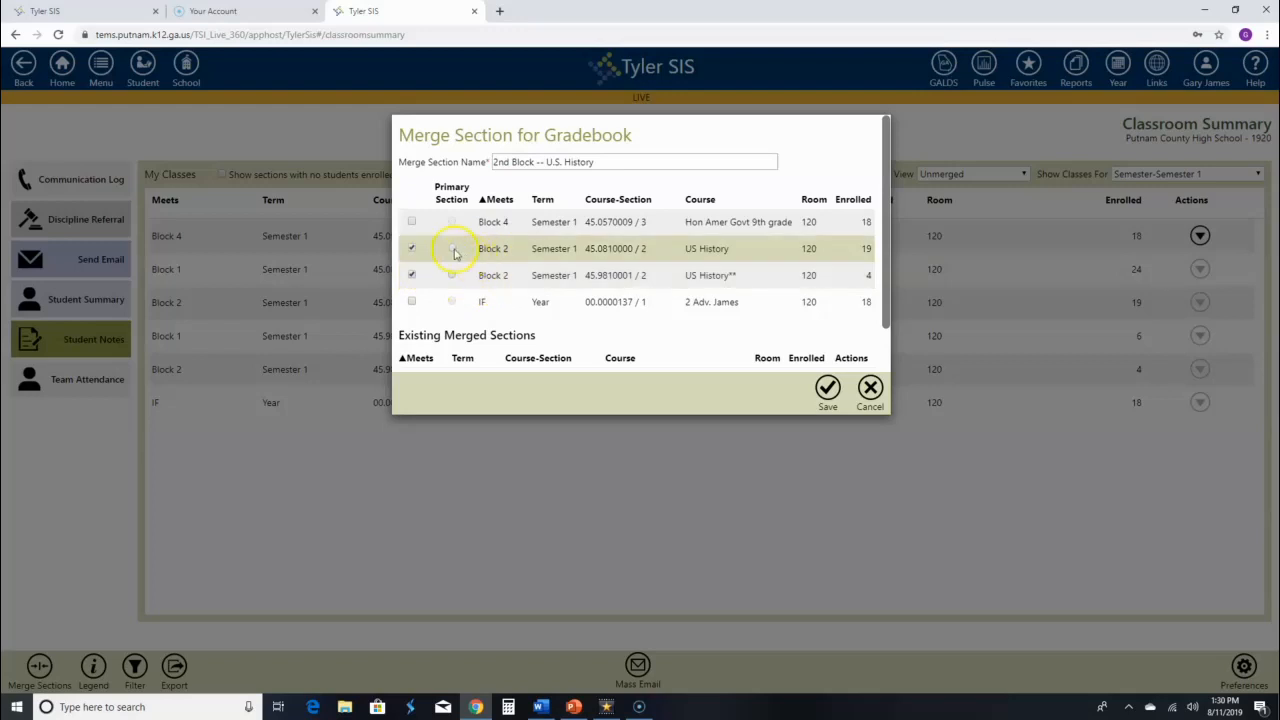
left_click(452, 249)
left_click(828, 390)
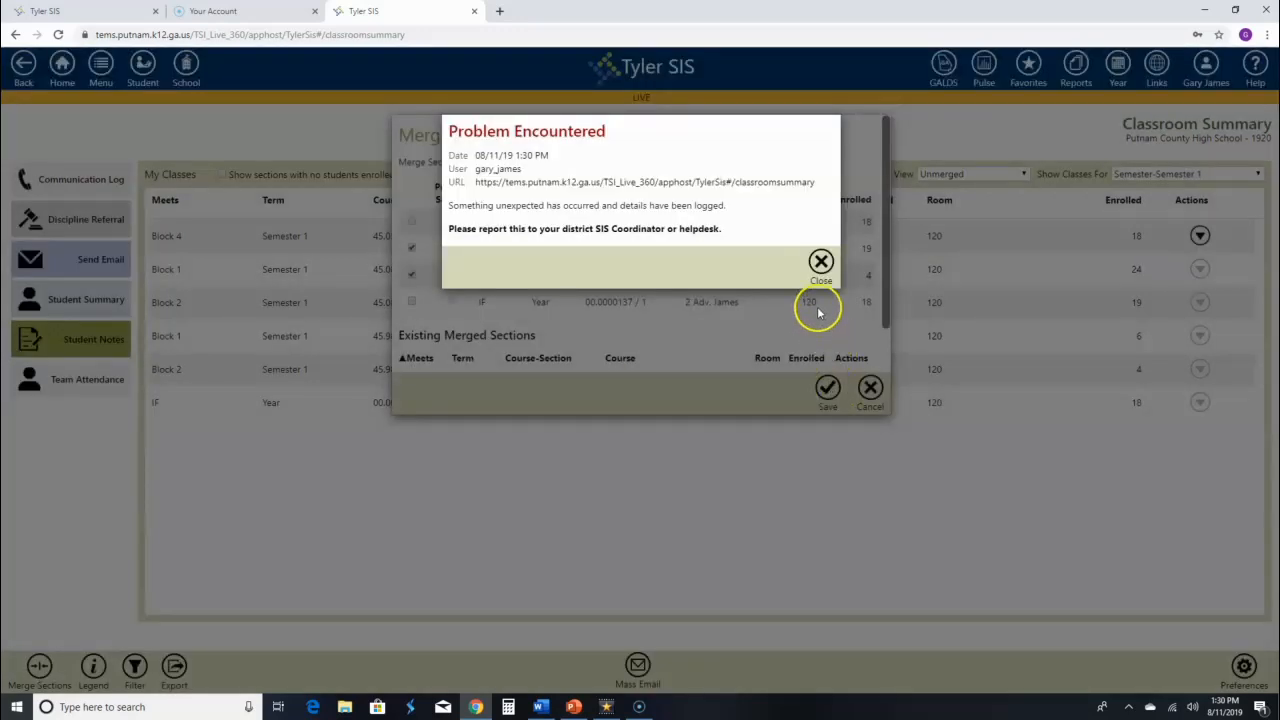
left_click(820, 262)
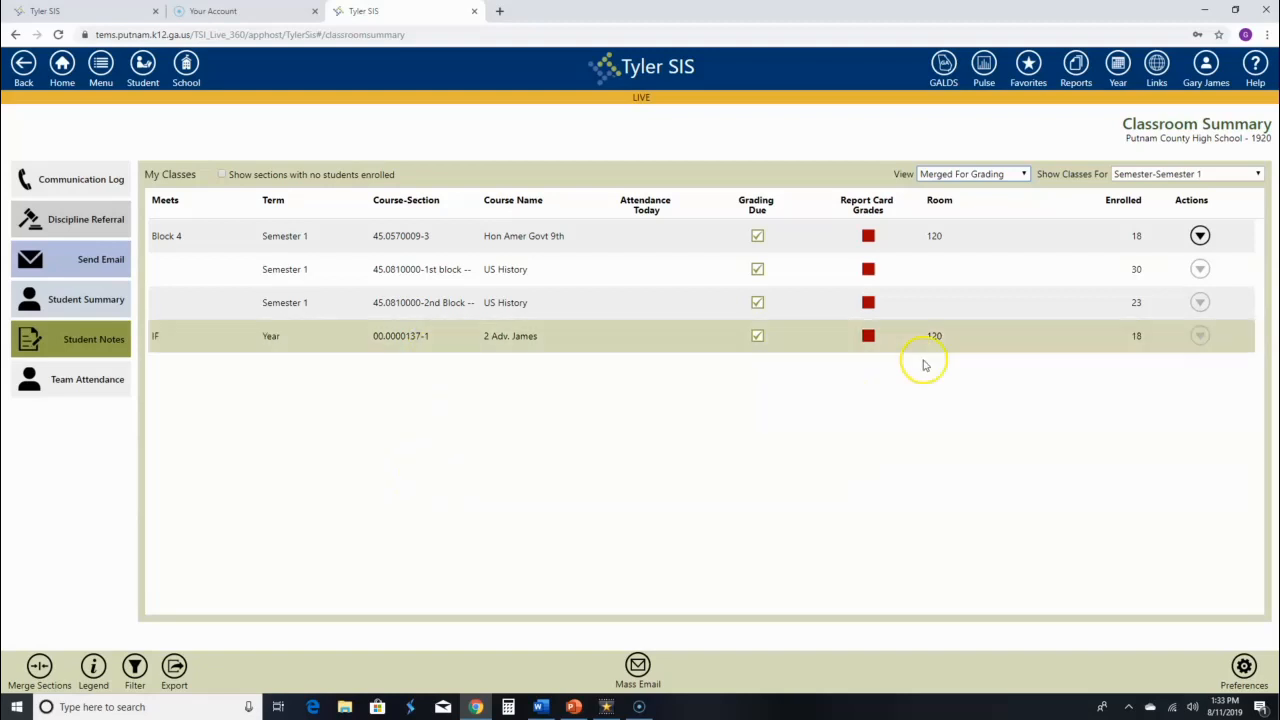
left_click(1024, 175)
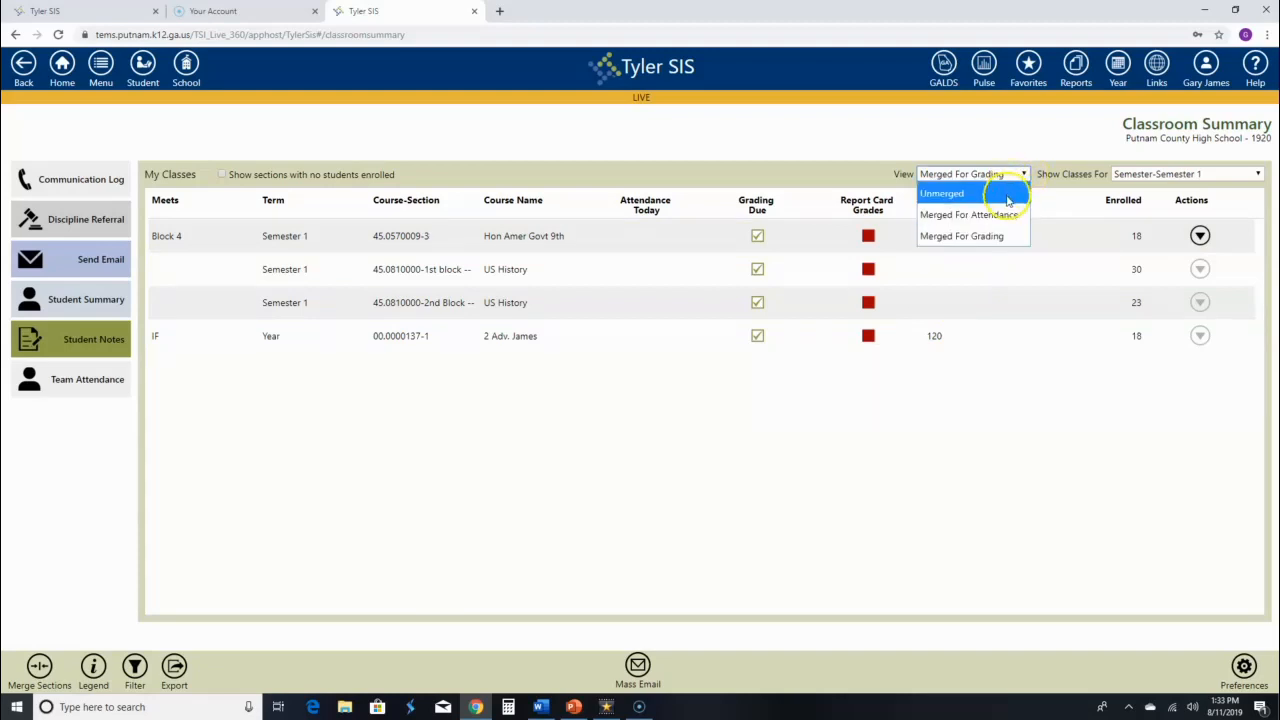
left_click(1003, 218)
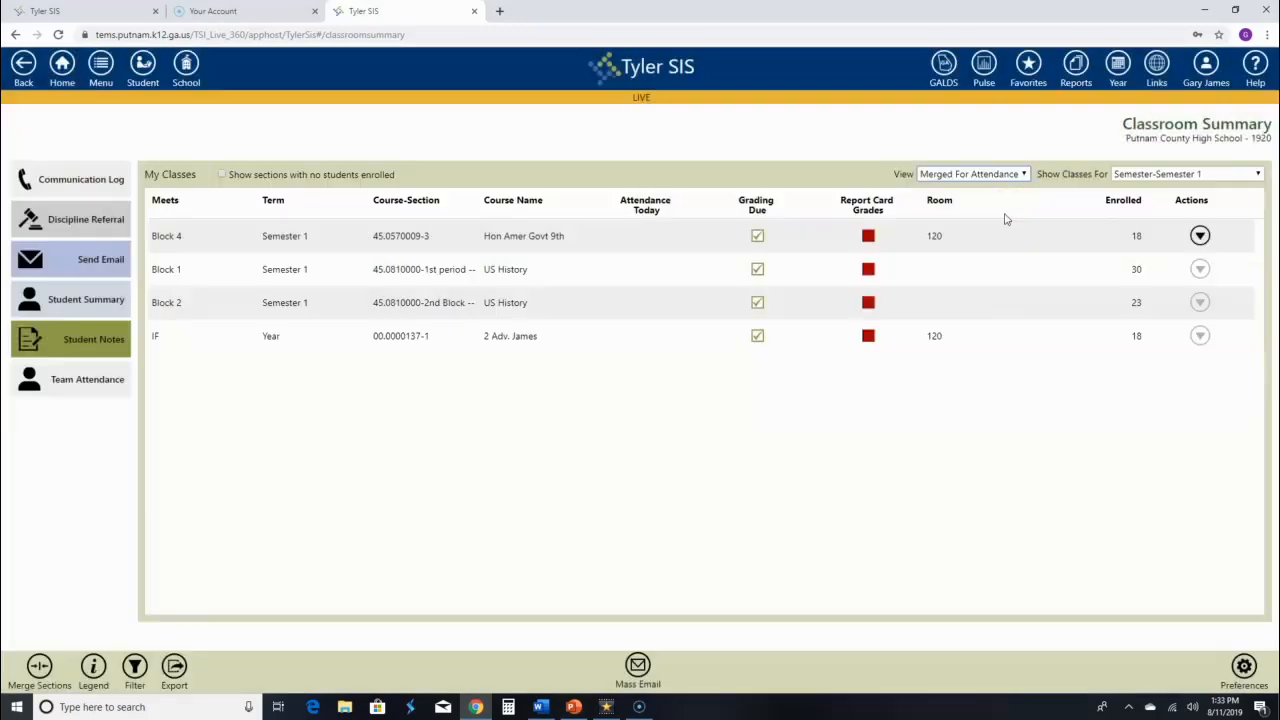
left_click(1023, 175)
left_click(1010, 237)
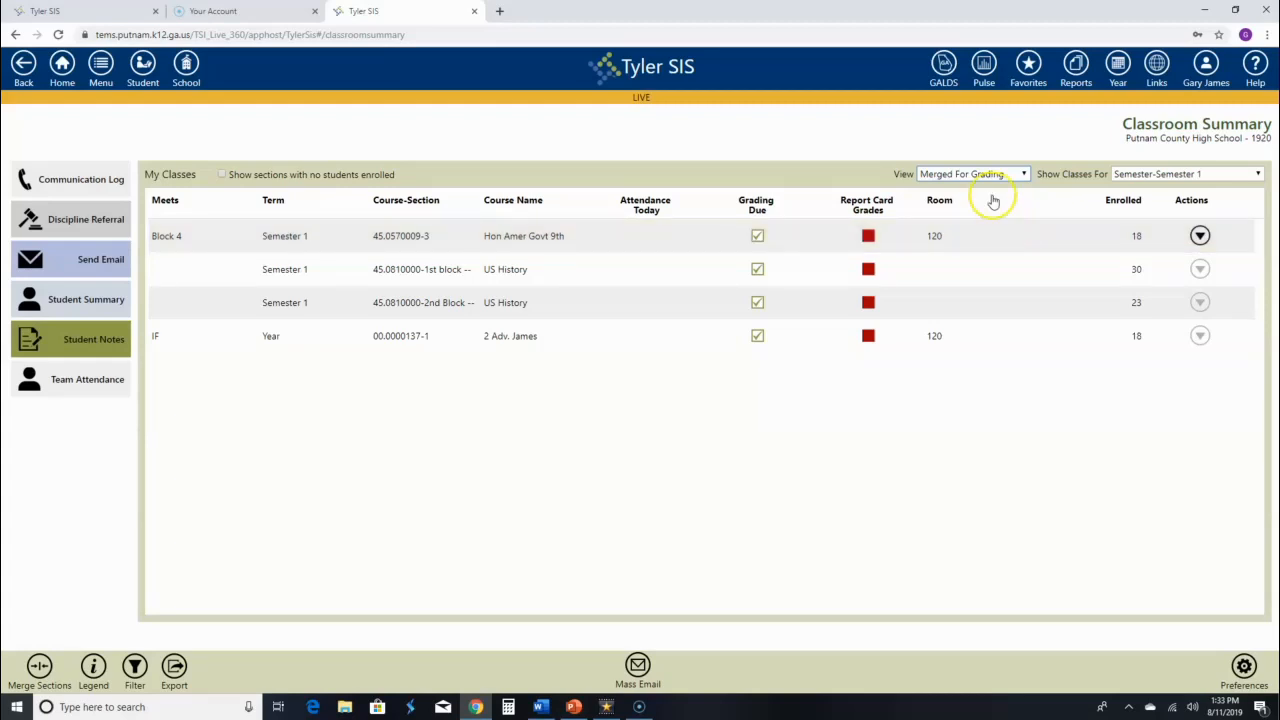
left_click(965, 279)
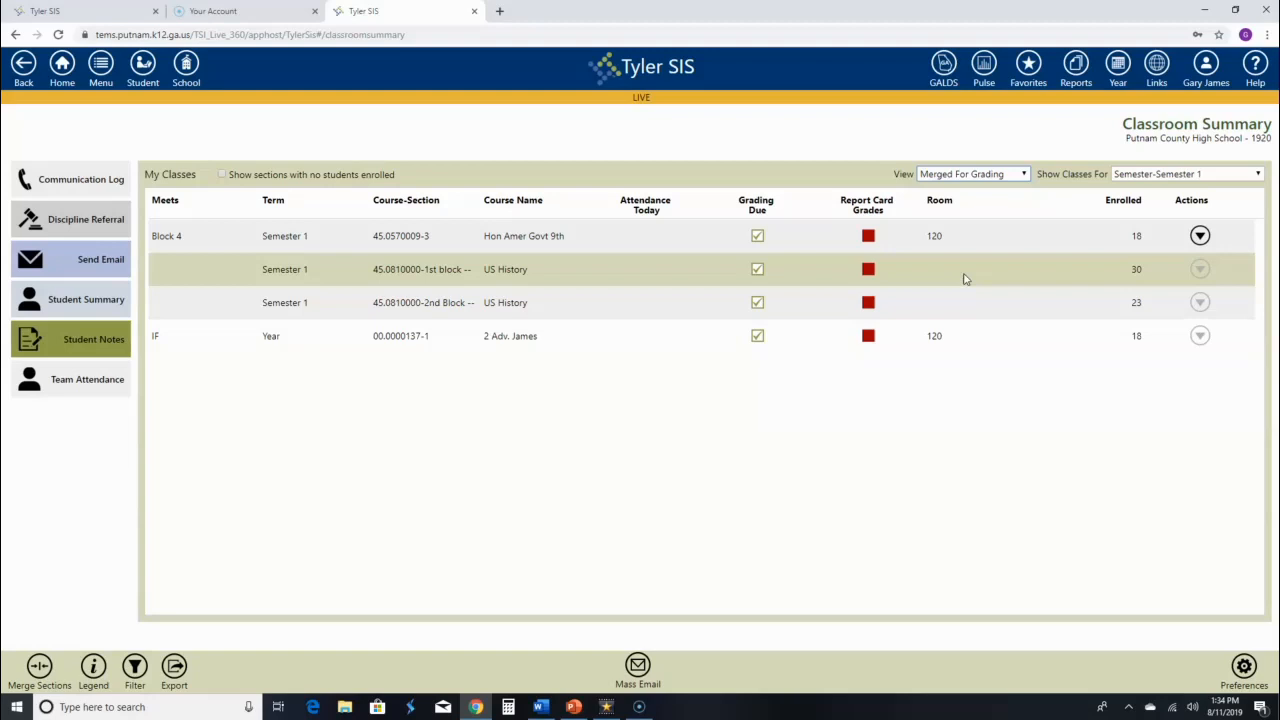
left_click(963, 269)
left_click(1200, 270)
Open the 1st block US History gradebook from its Actions menu and go to Categories.
left_click(1166, 316)
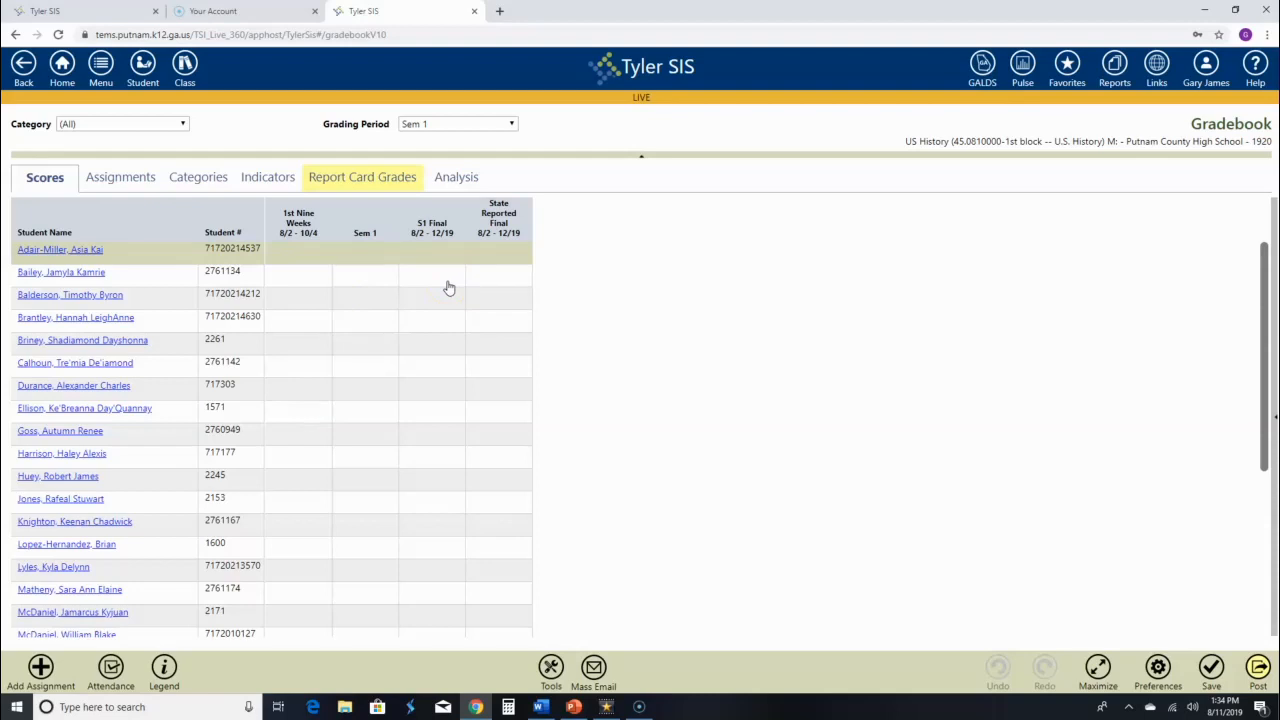
left_click(205, 201)
left_click(196, 179)
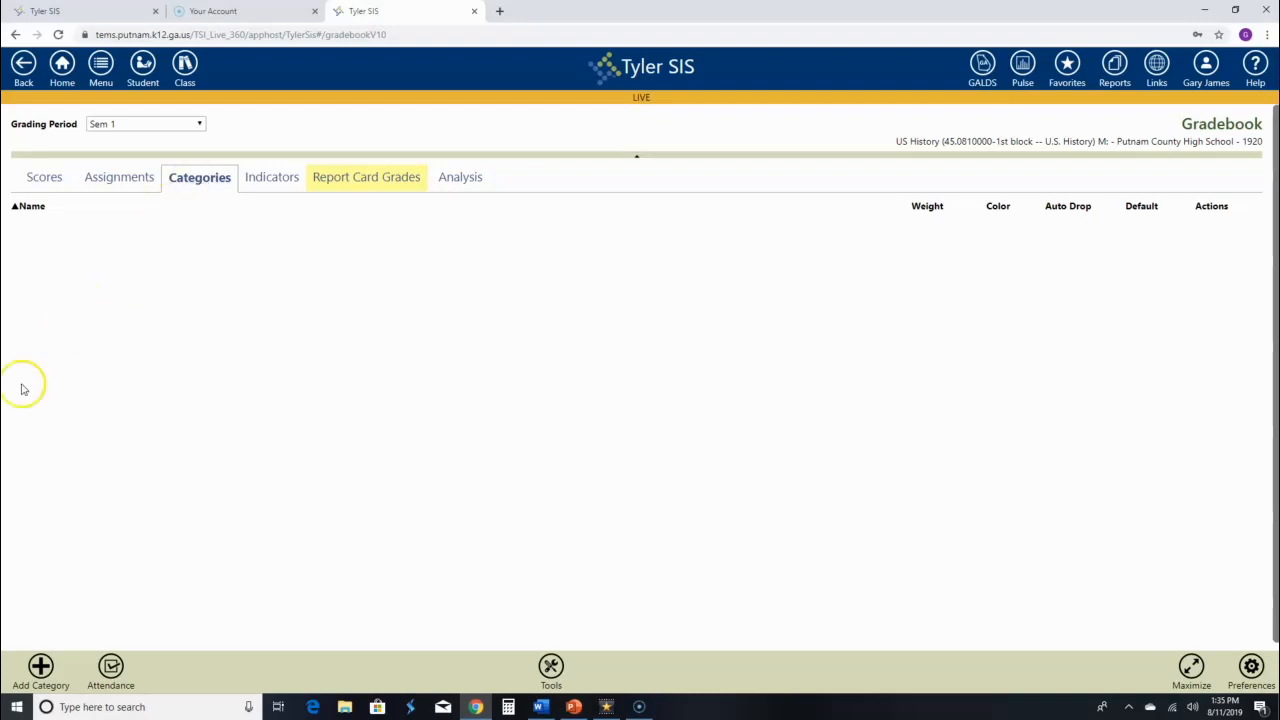
Add a 'Tests' category weighted 40, applied to all classes except the advisement class.
left_click(42, 666)
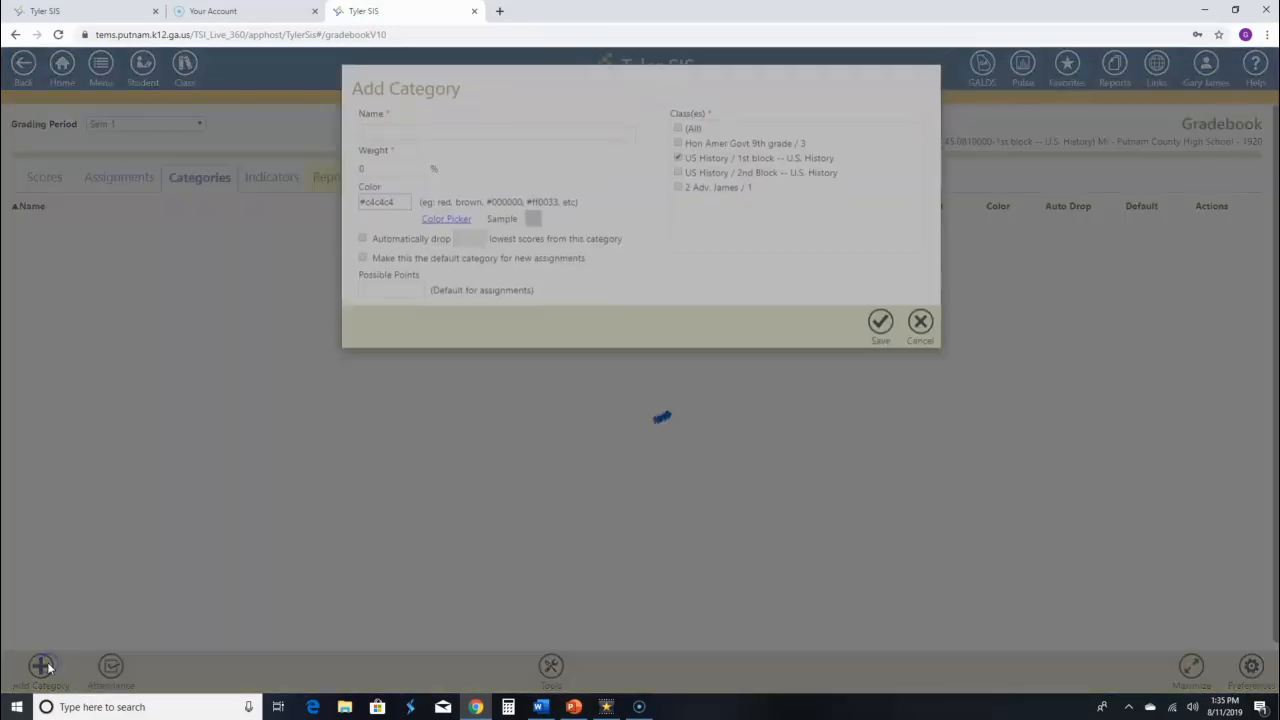
left_click(381, 135)
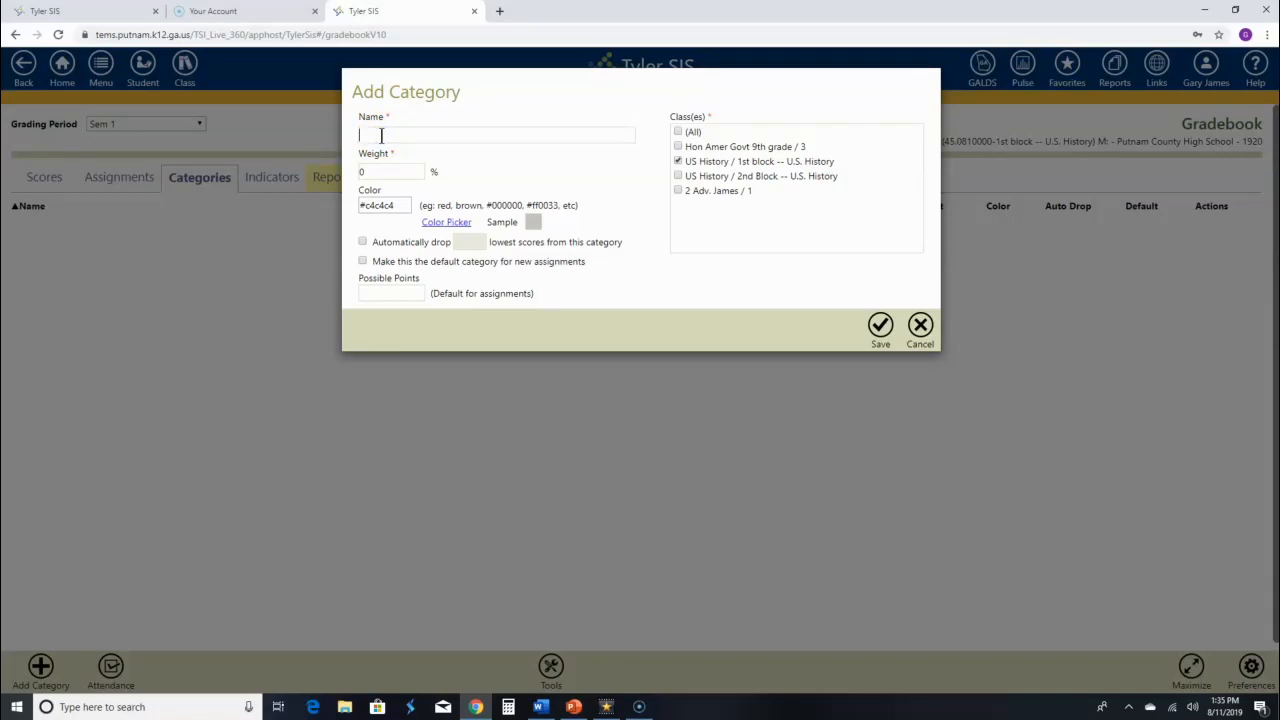
type("Tests")
left_click(380, 171)
left_click(679, 133)
left_click(679, 191)
left_click(387, 176)
left_click(440, 223)
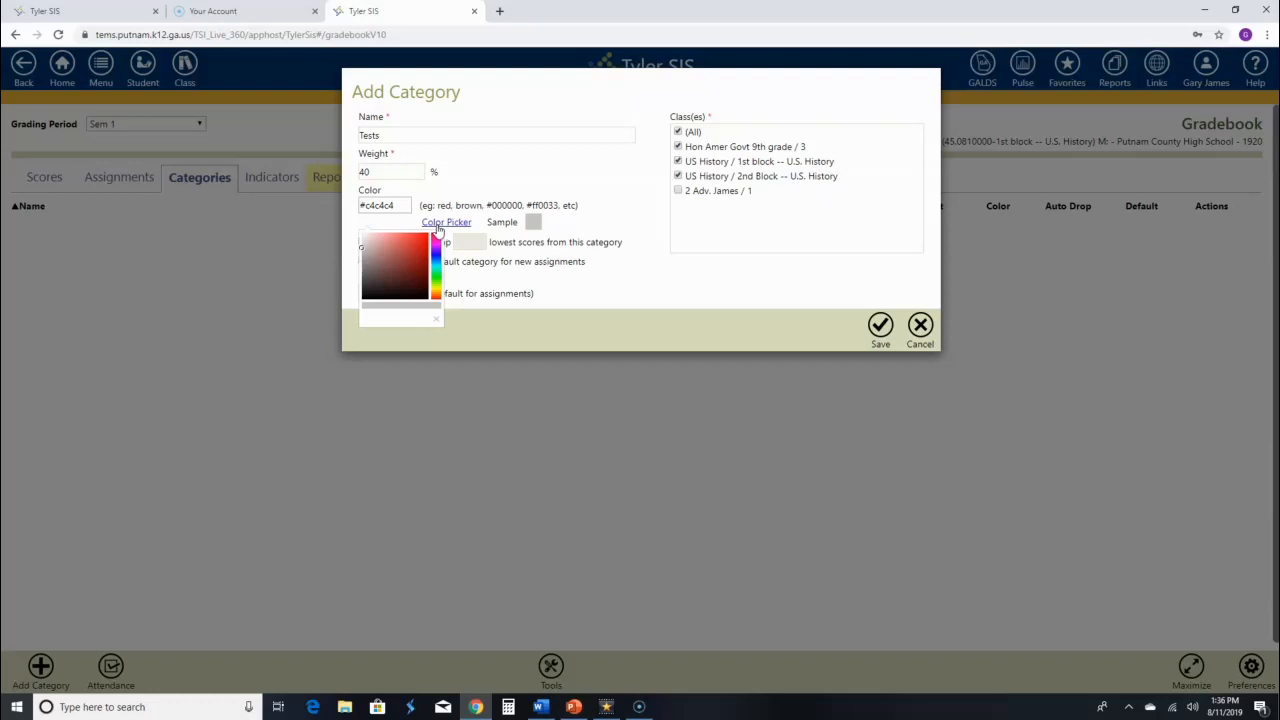
Colour the Tests category bright yellow (#f2db0f) and save it at weight 40.
left_click(436, 290)
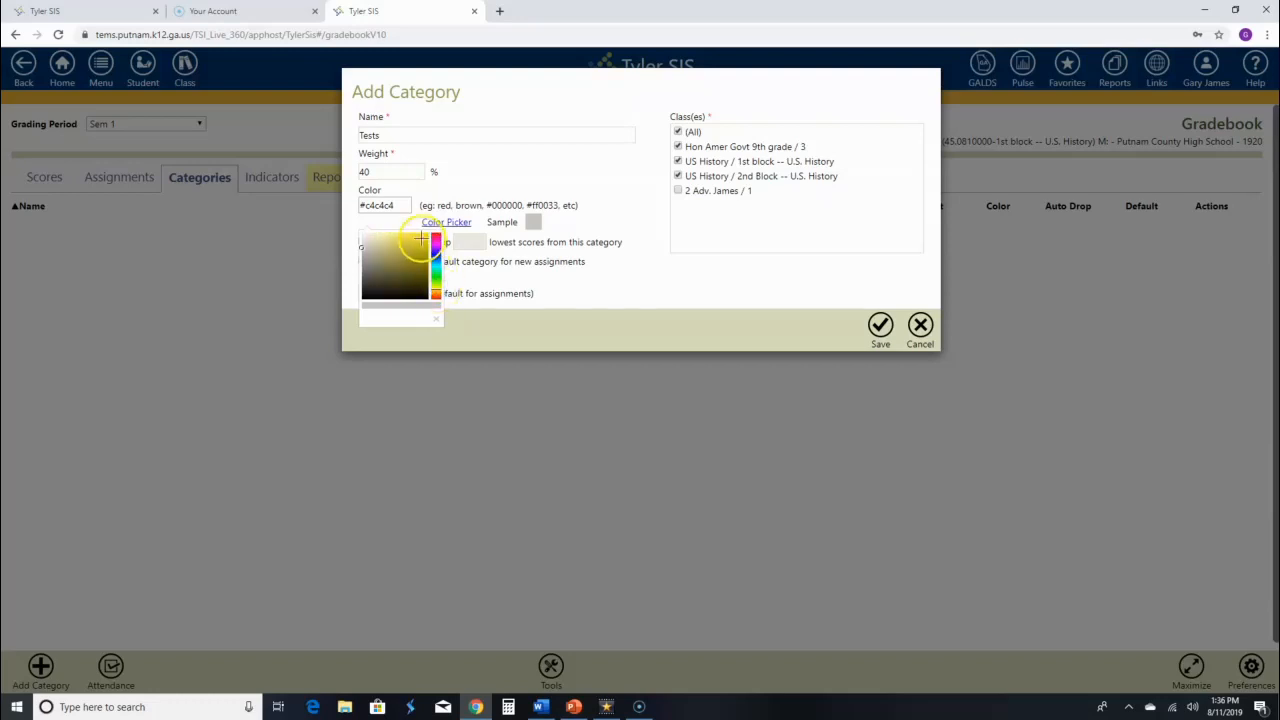
left_click(426, 237)
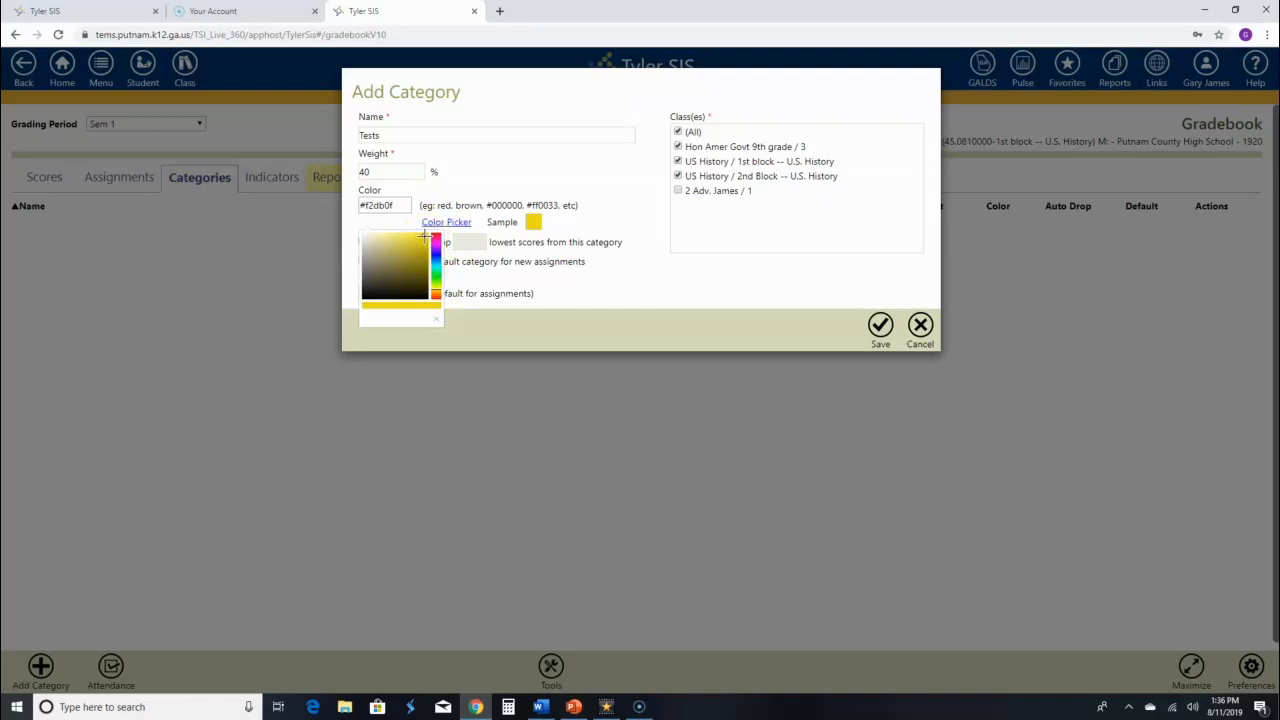
left_click(608, 289)
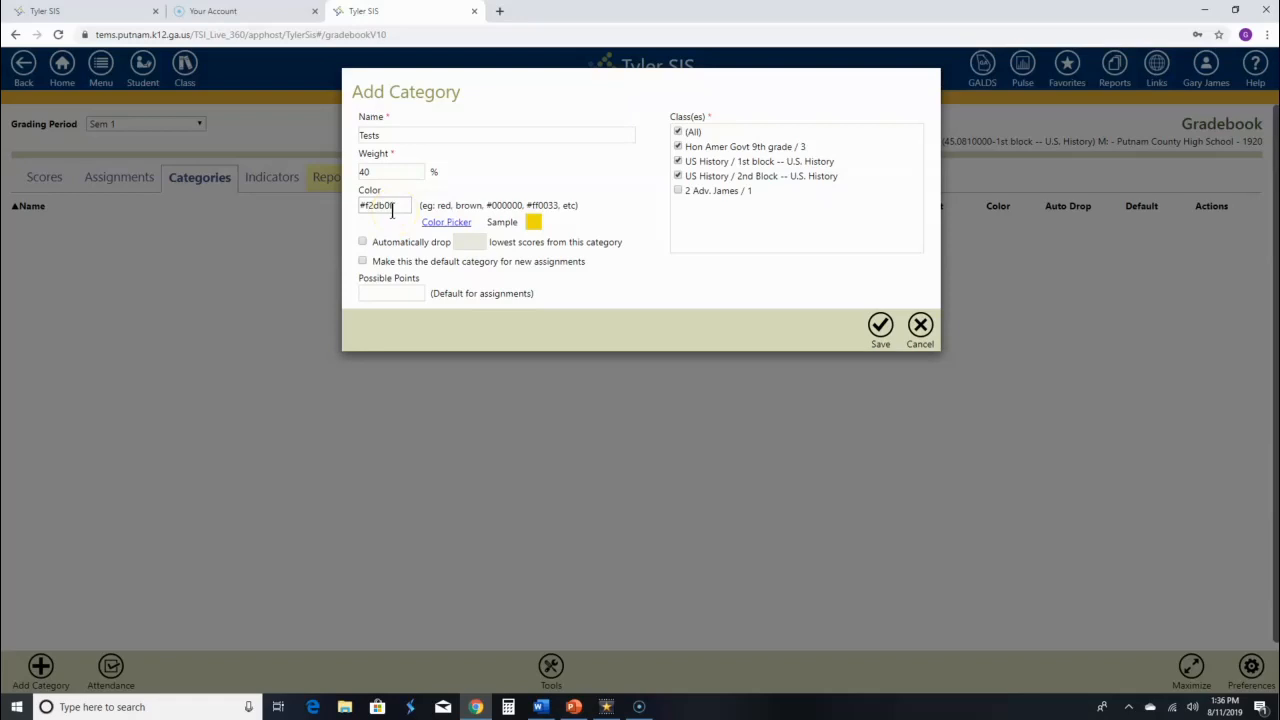
left_click(381, 289)
left_click(377, 290)
left_click(882, 340)
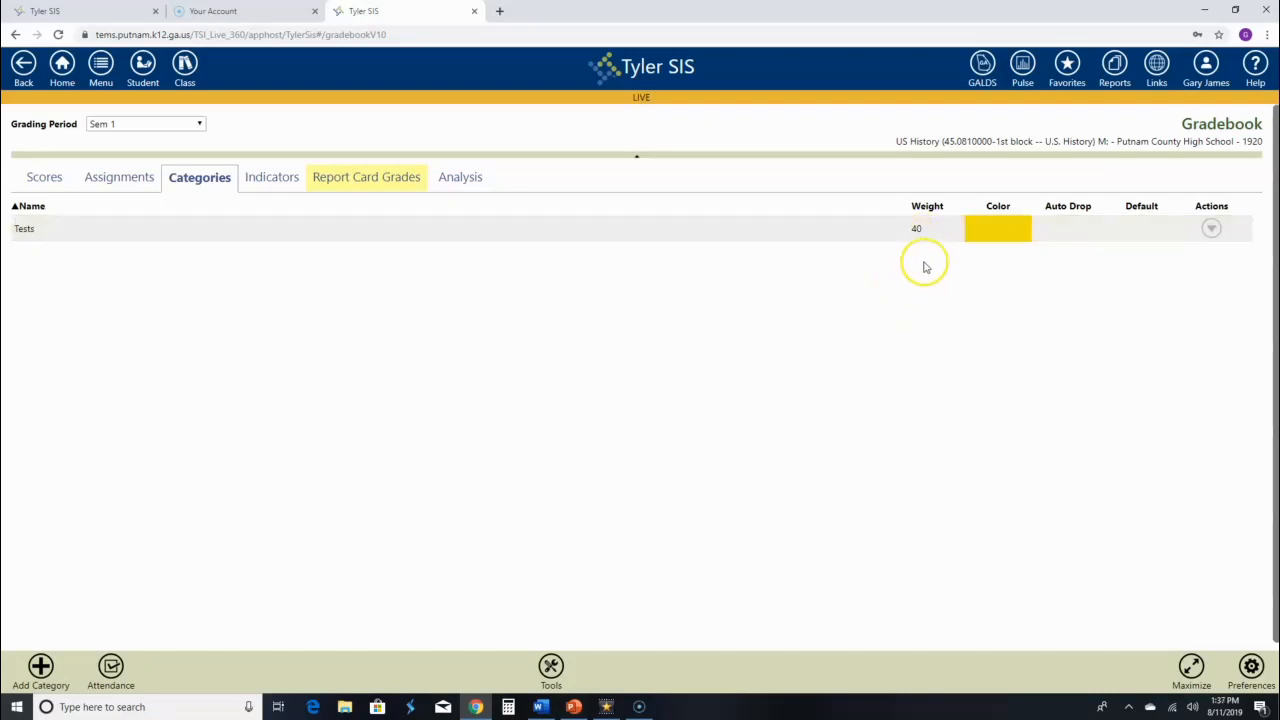
Create a new category named Projects, weighted 30, with a bright green colour.
left_click(41, 666)
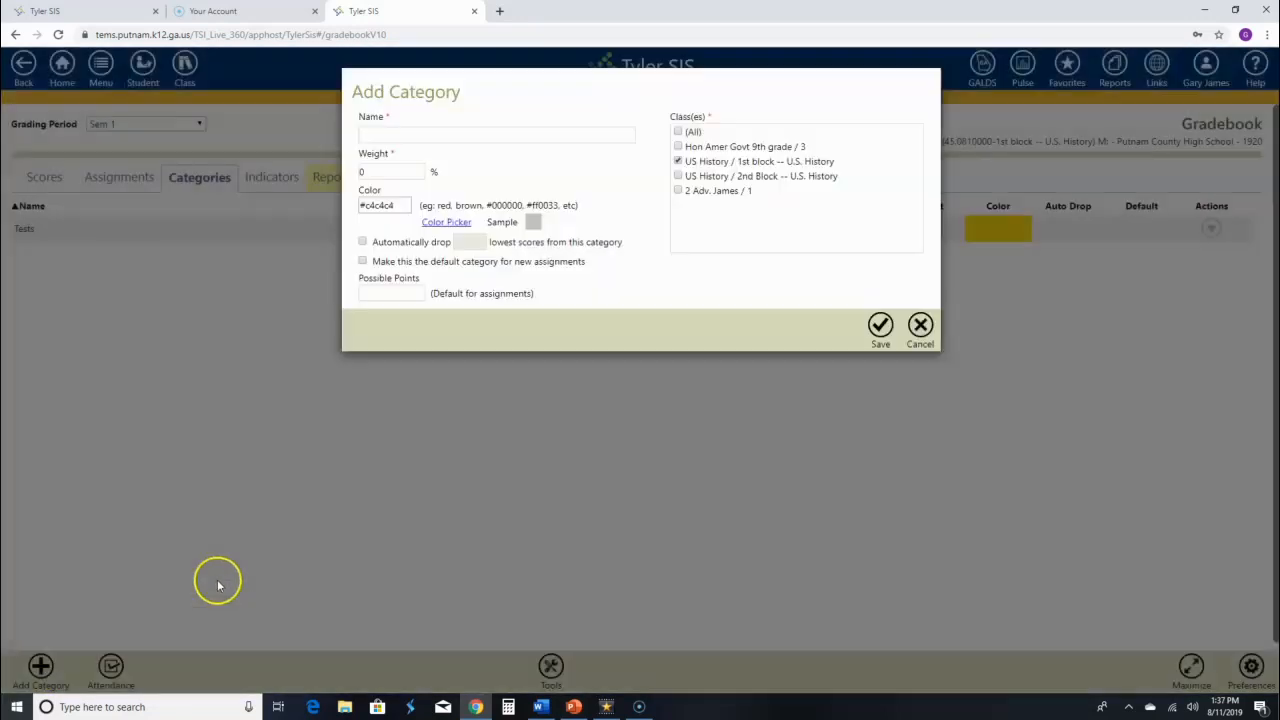
left_click(411, 131)
type("Projects")
left_click(382, 170)
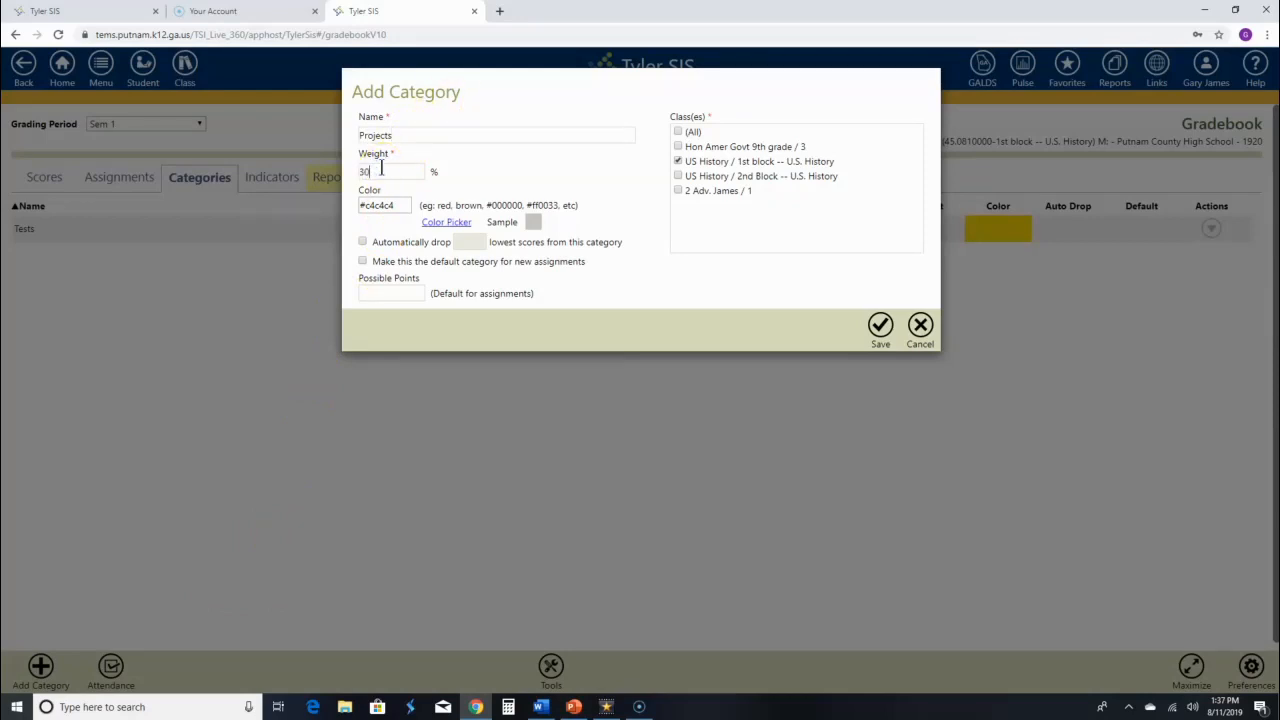
left_click(446, 224)
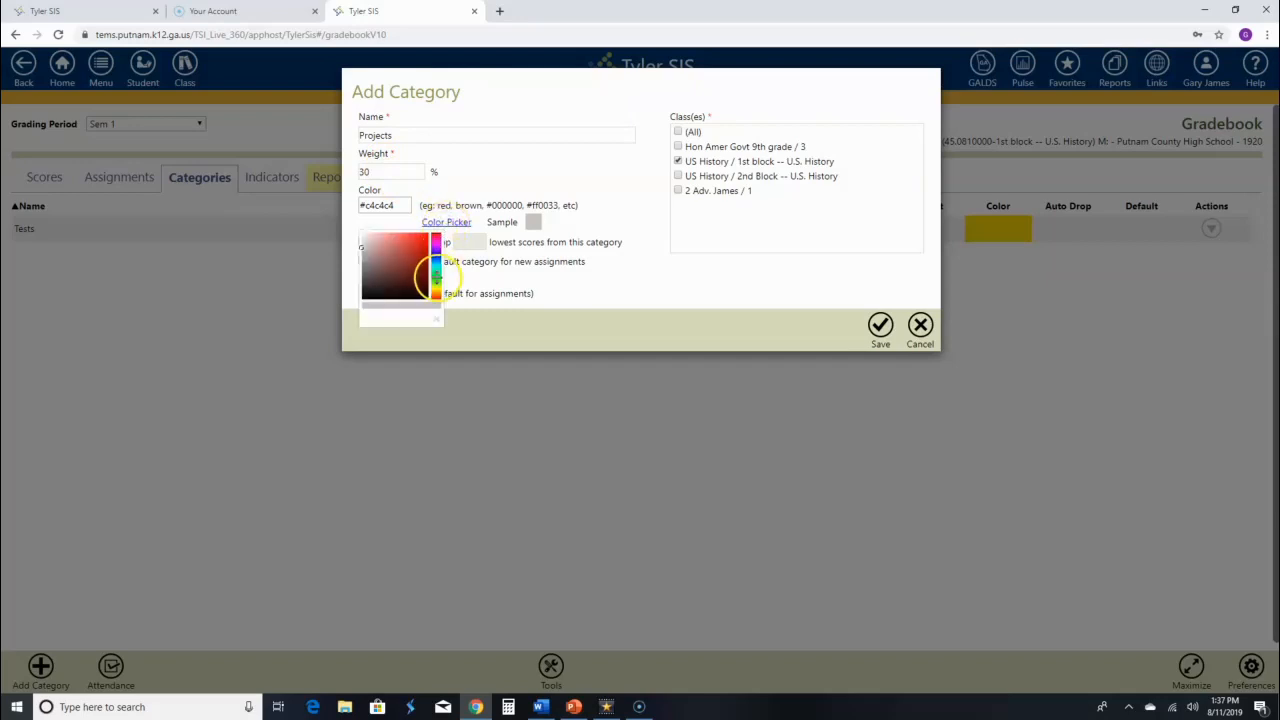
left_click(436, 278)
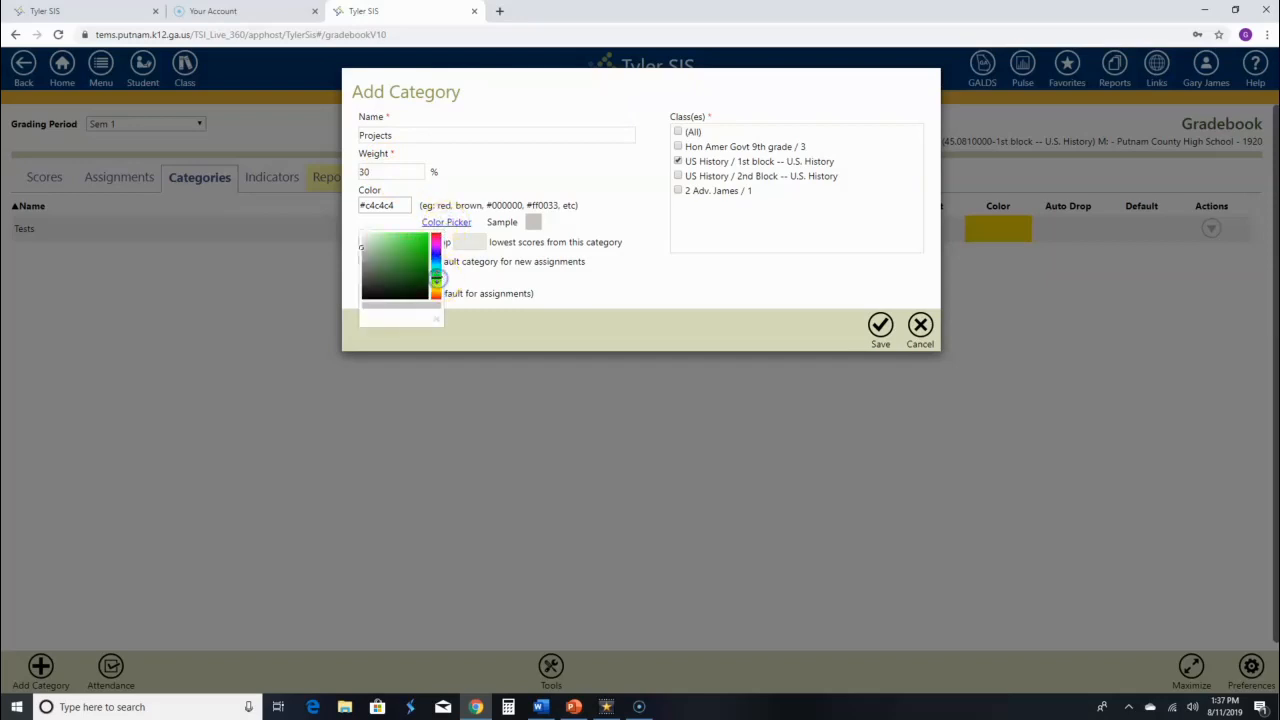
left_click(424, 237)
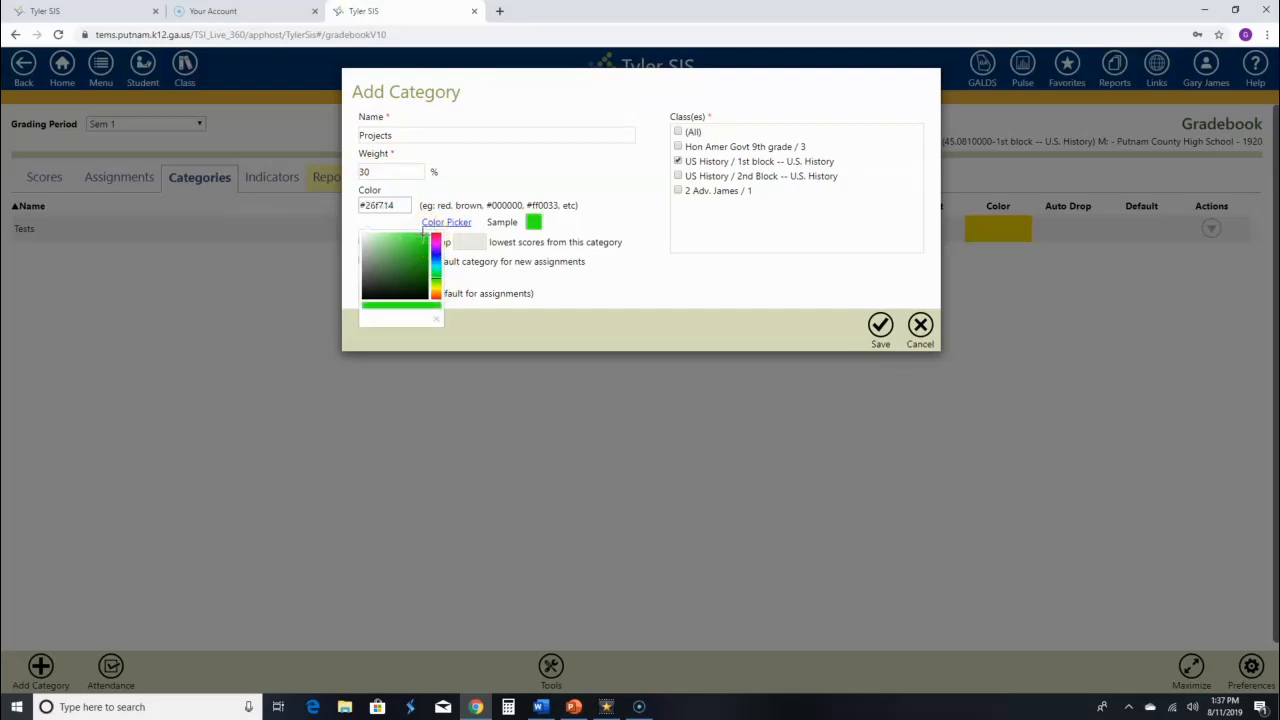
left_click(584, 272)
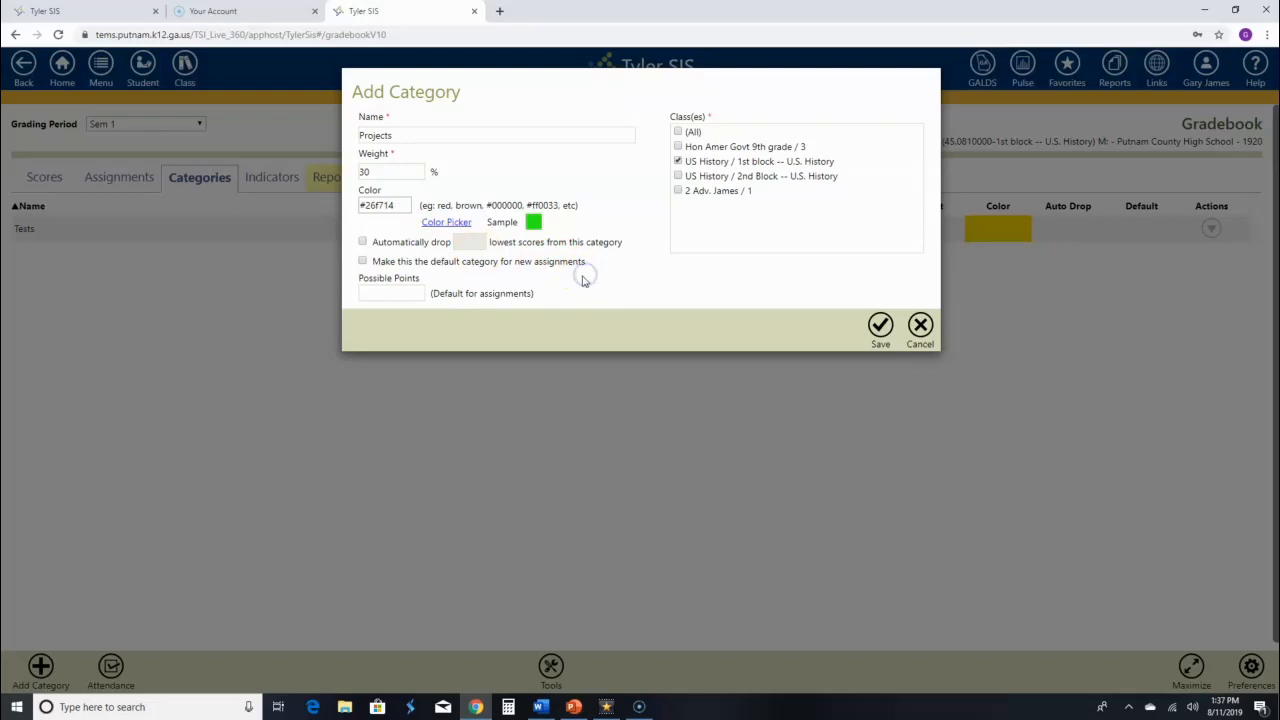
Apply Projects to all classes except the advanced one, with 100 default points, and save it.
left_click(678, 131)
left_click(678, 190)
left_click(391, 291)
type("100")
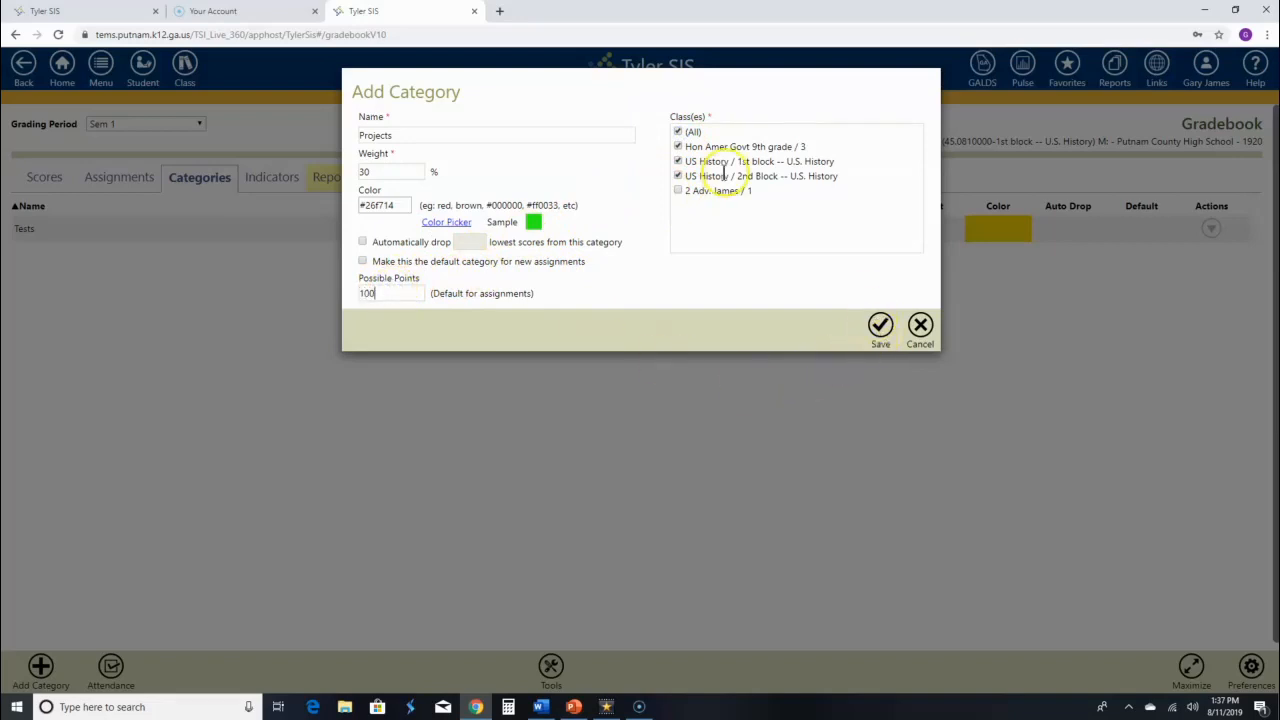
left_click(876, 342)
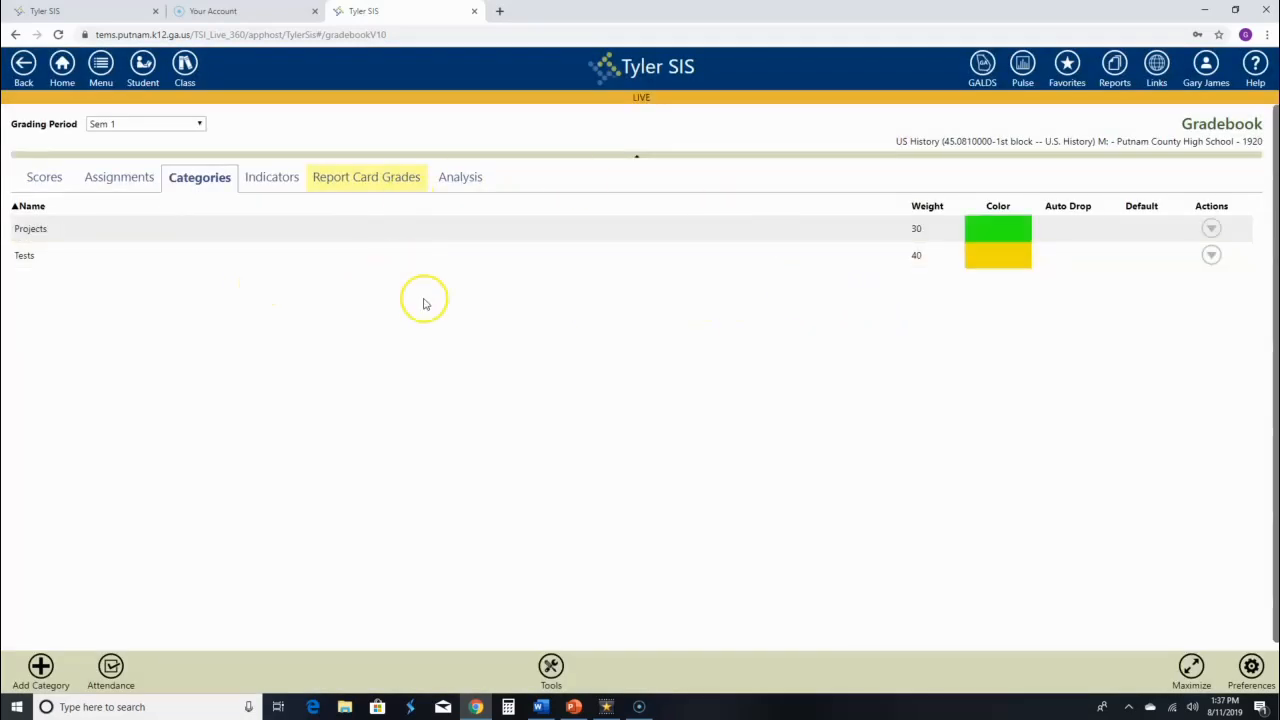
left_click(41, 667)
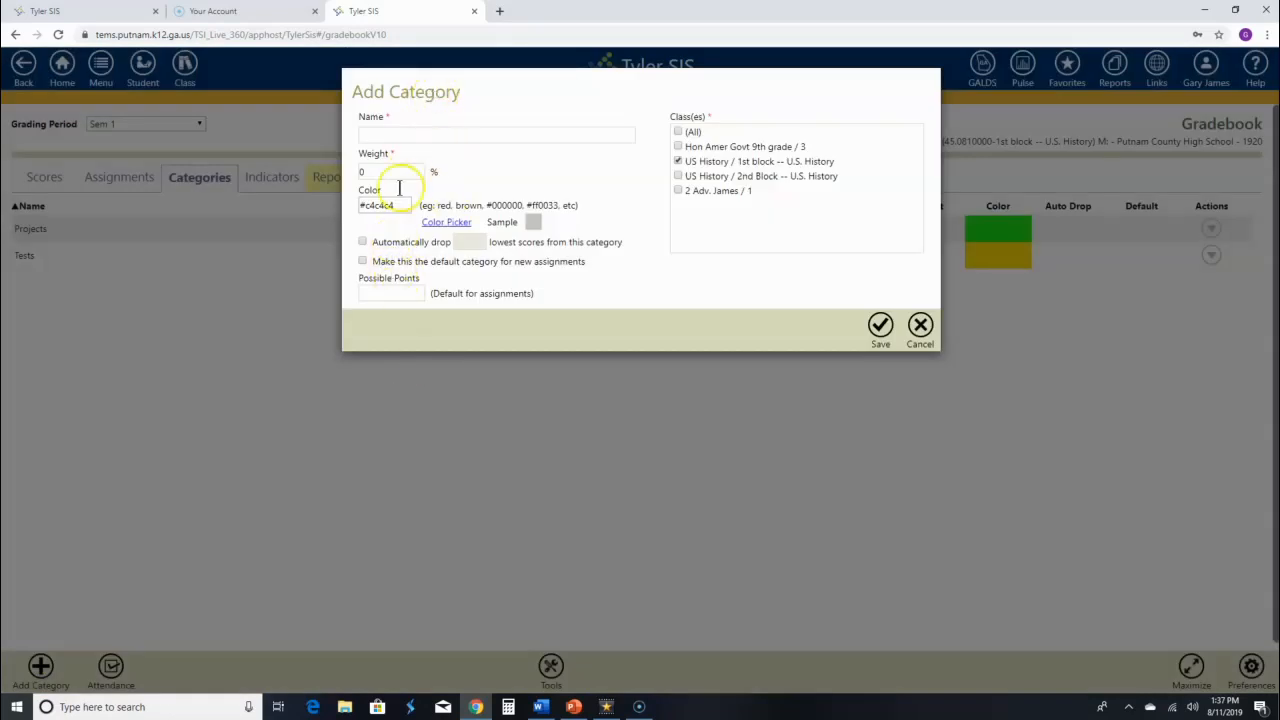
Name the new category Quizzes, weight 20, and colour it cyan.
left_click(391, 135)
type("Quizz")
left_click(371, 91)
left_click(366, 171)
left_click(447, 223)
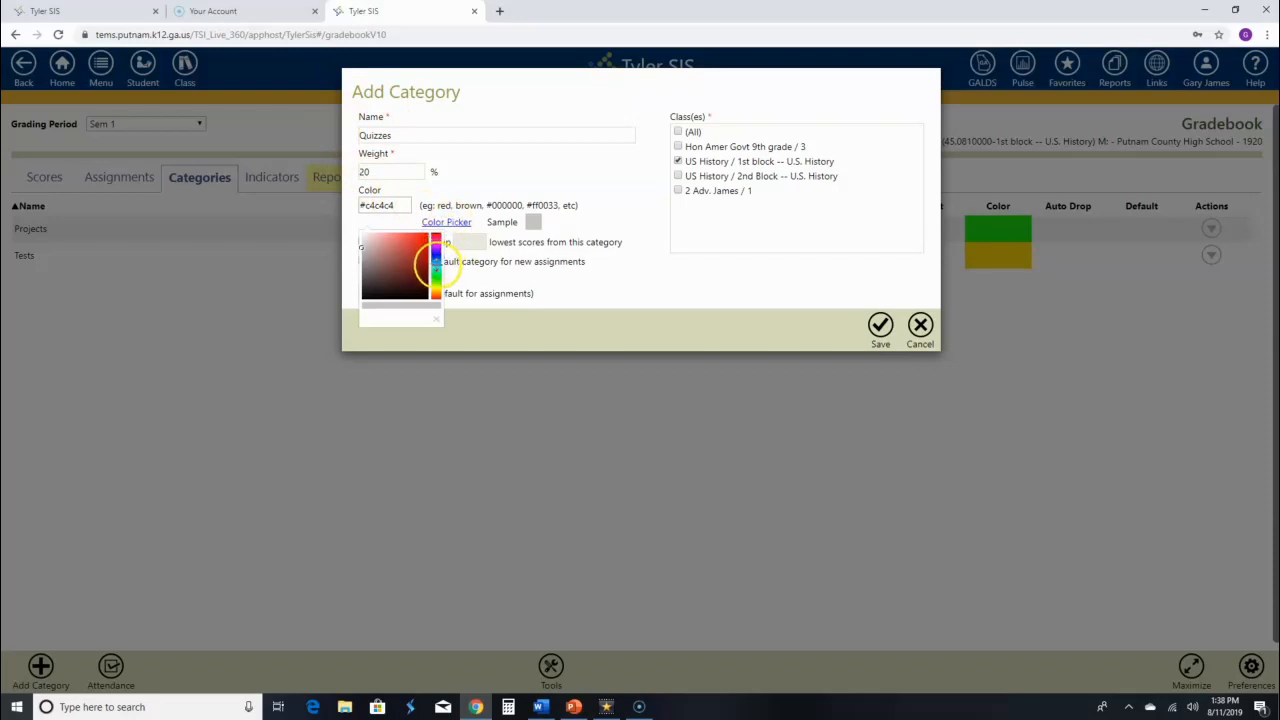
left_click(437, 265)
left_click(422, 238)
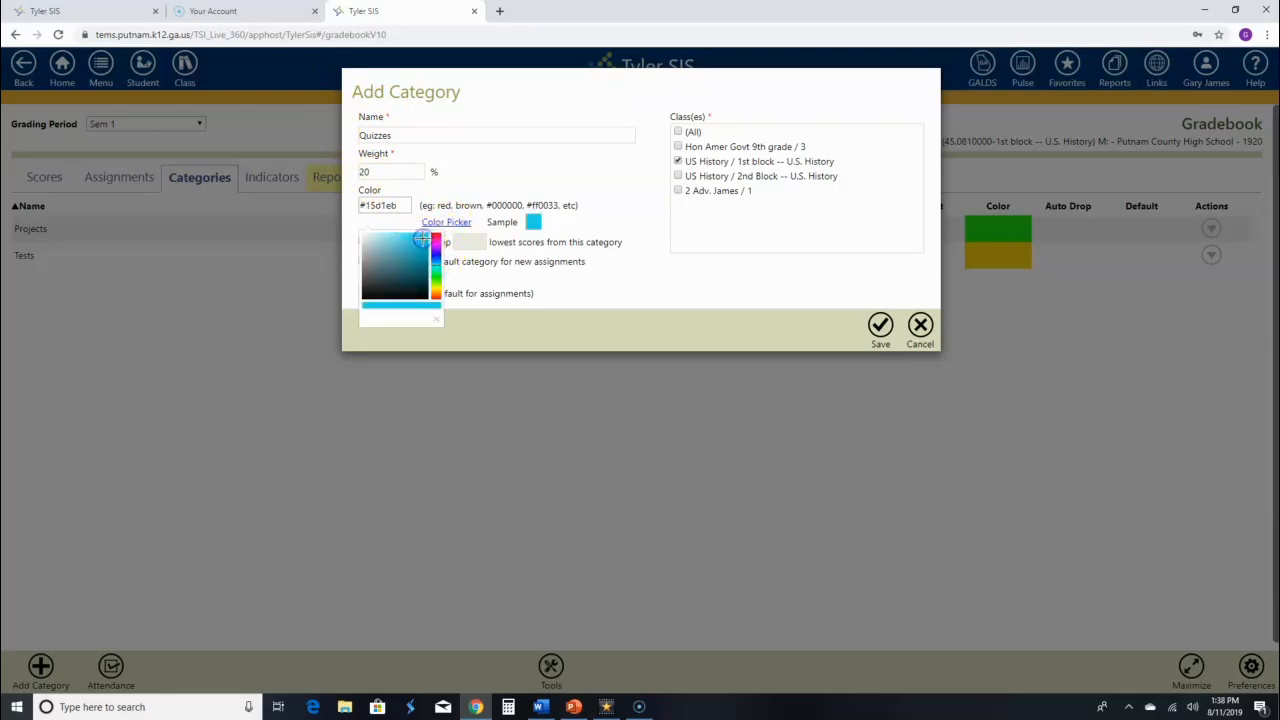
left_click(594, 282)
Apply Quizzes to all classes except the advanced one, with 100 default points, and save it.
left_click(679, 131)
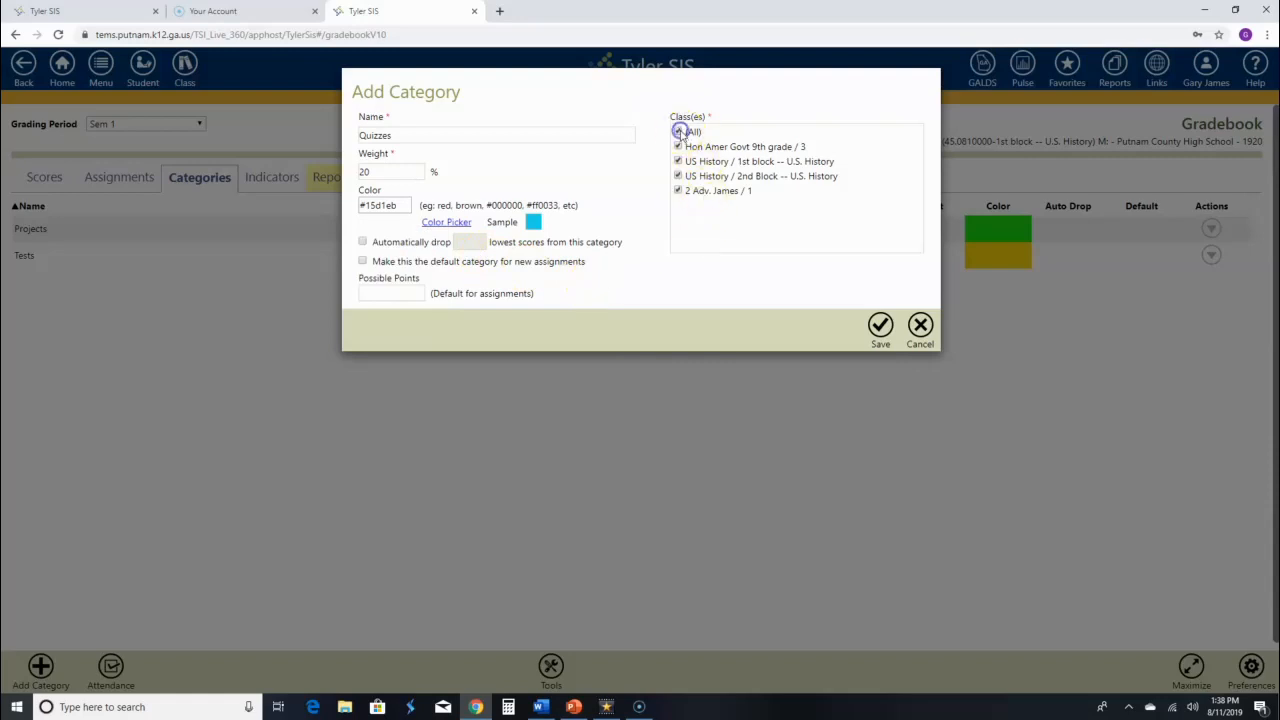
left_click(678, 190)
left_click(406, 292)
type("100")
left_click(880, 326)
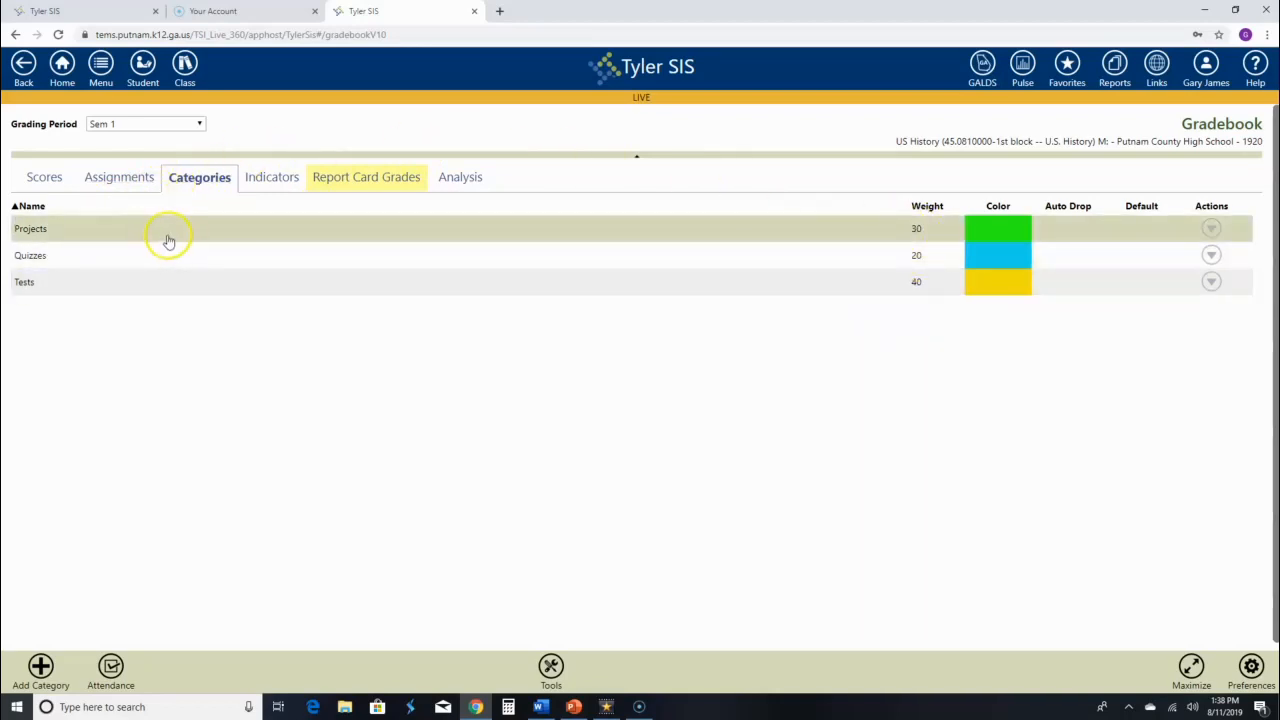
Add a category named 'Daily Category' with weight 10, correcting the name's spelling.
left_click(40, 666)
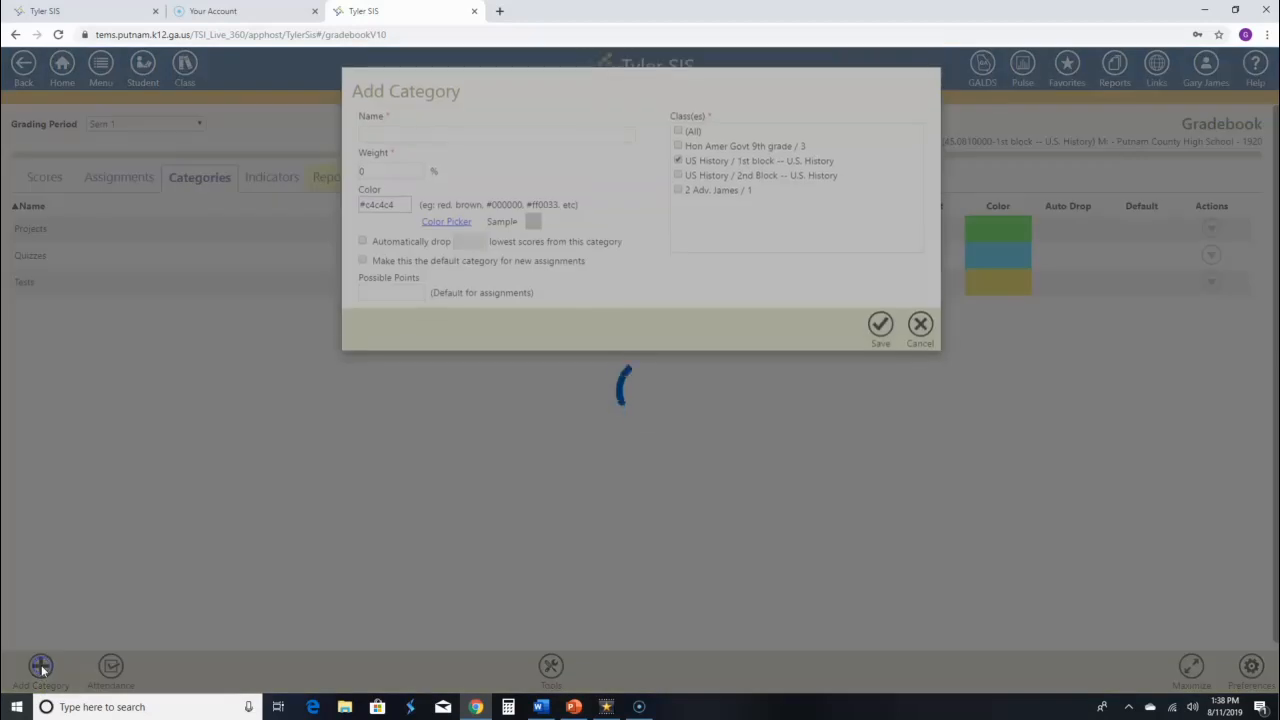
left_click(412, 135)
type("Daily")
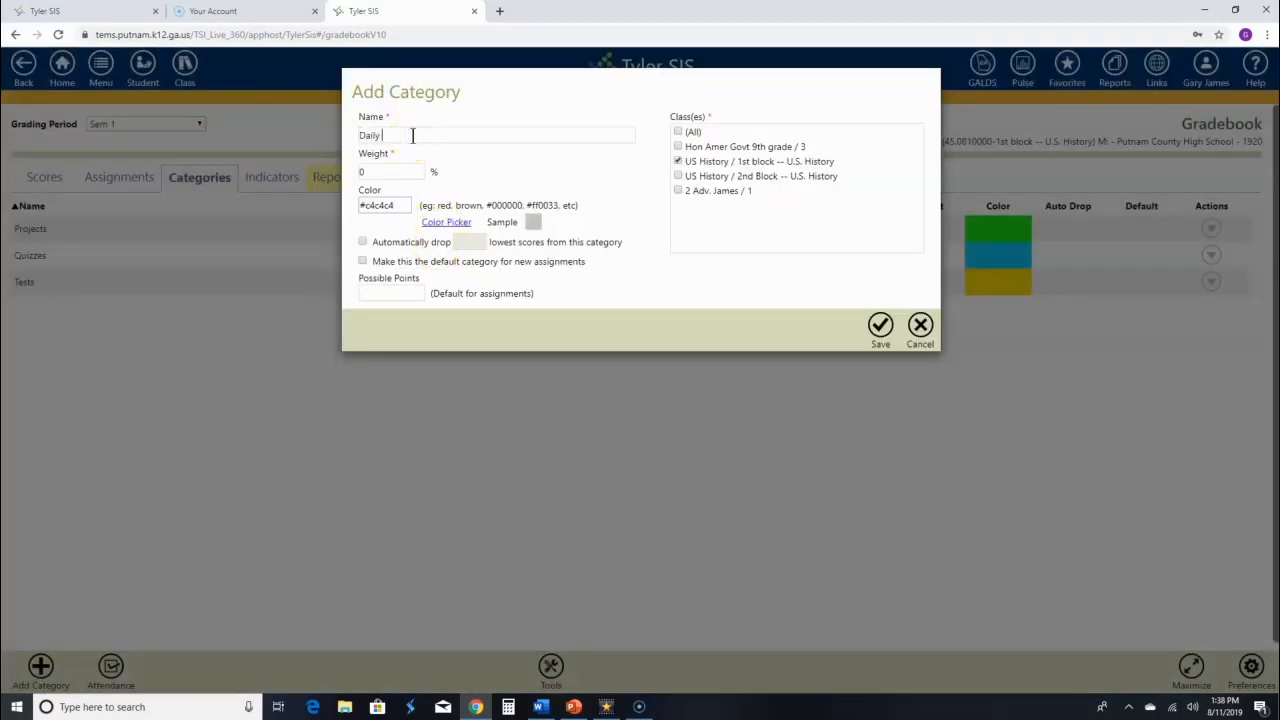
type("egory")
left_click(446, 135)
key("BackSpace")
key("BackSpace")
type("ory")
left_click(391, 170)
key("BackSpace")
type("10")
Colour Daily Category blue, apply it to all but the advanced class, give it 100 points, and save it.
left_click(432, 230)
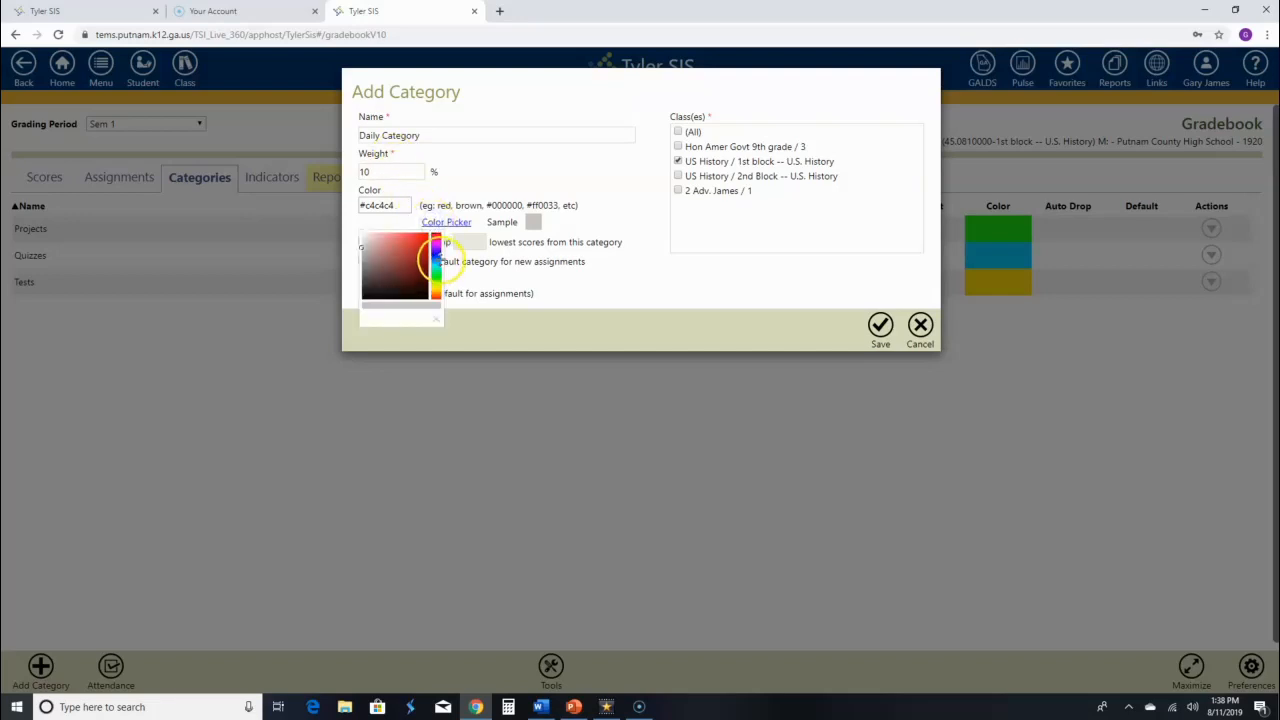
left_click(435, 255)
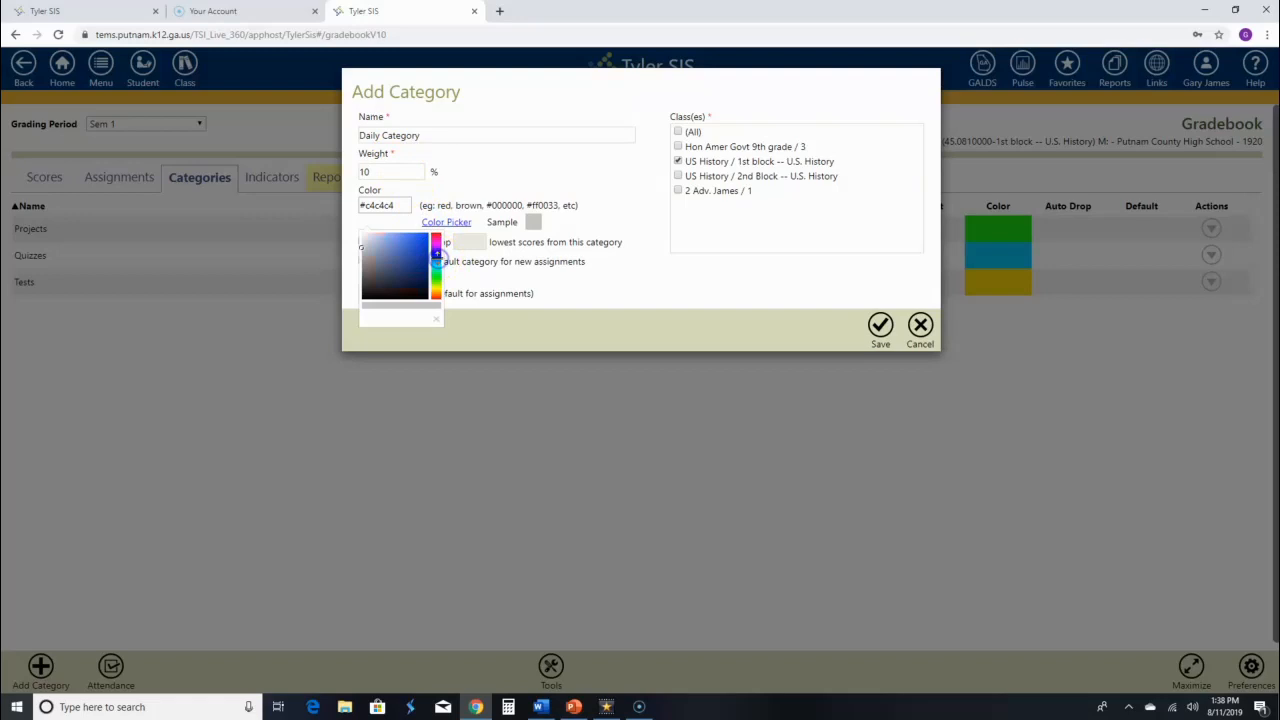
left_click(424, 238)
left_click(585, 288)
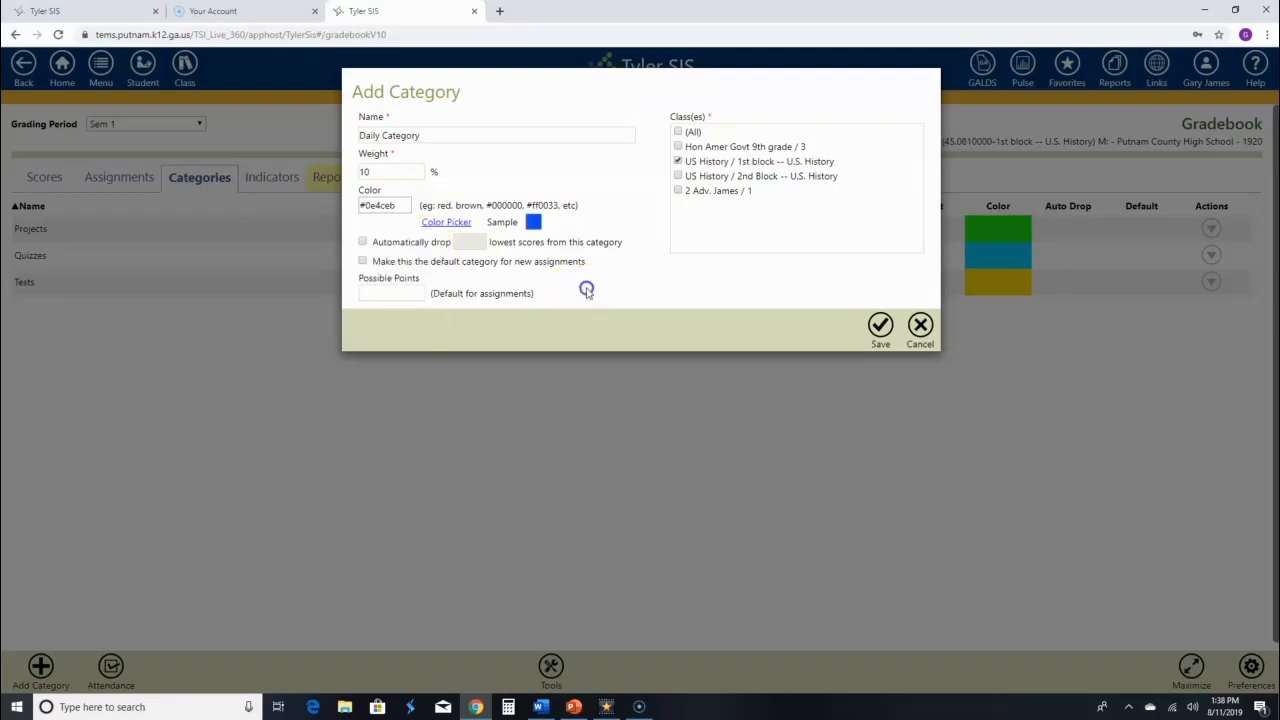
left_click(678, 132)
left_click(678, 190)
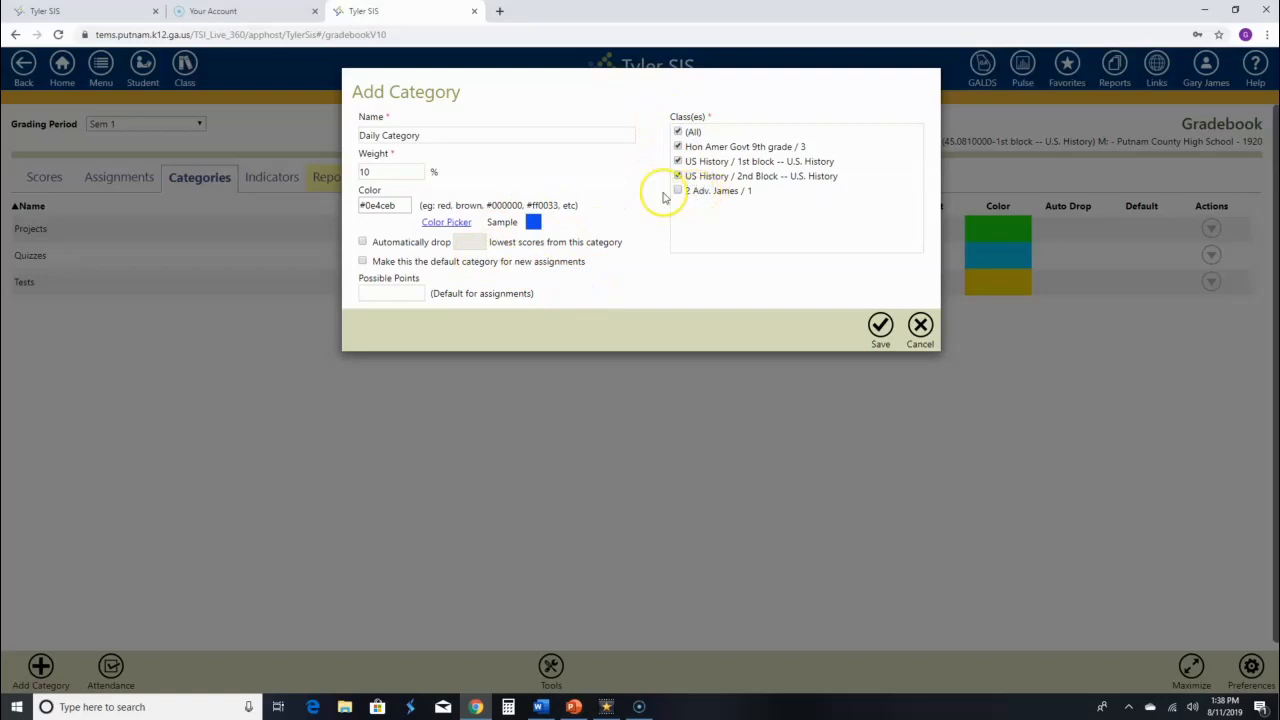
left_click(386, 293)
type("100")
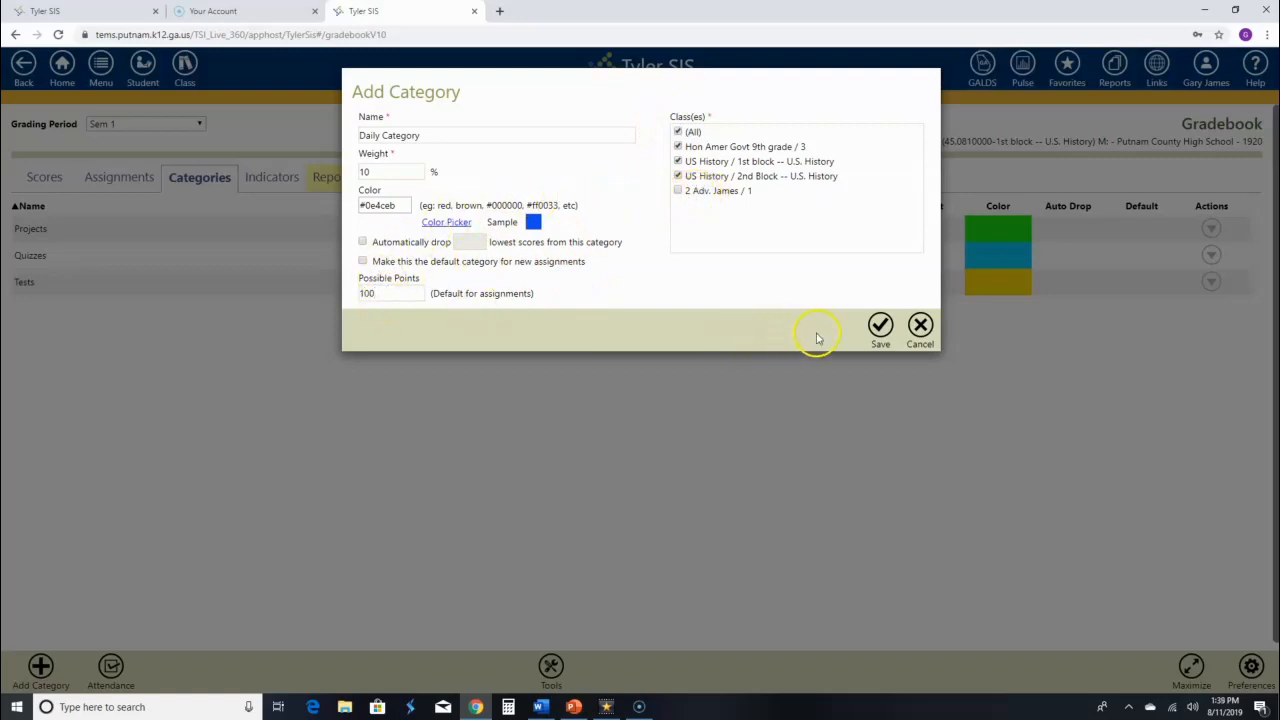
left_click(881, 325)
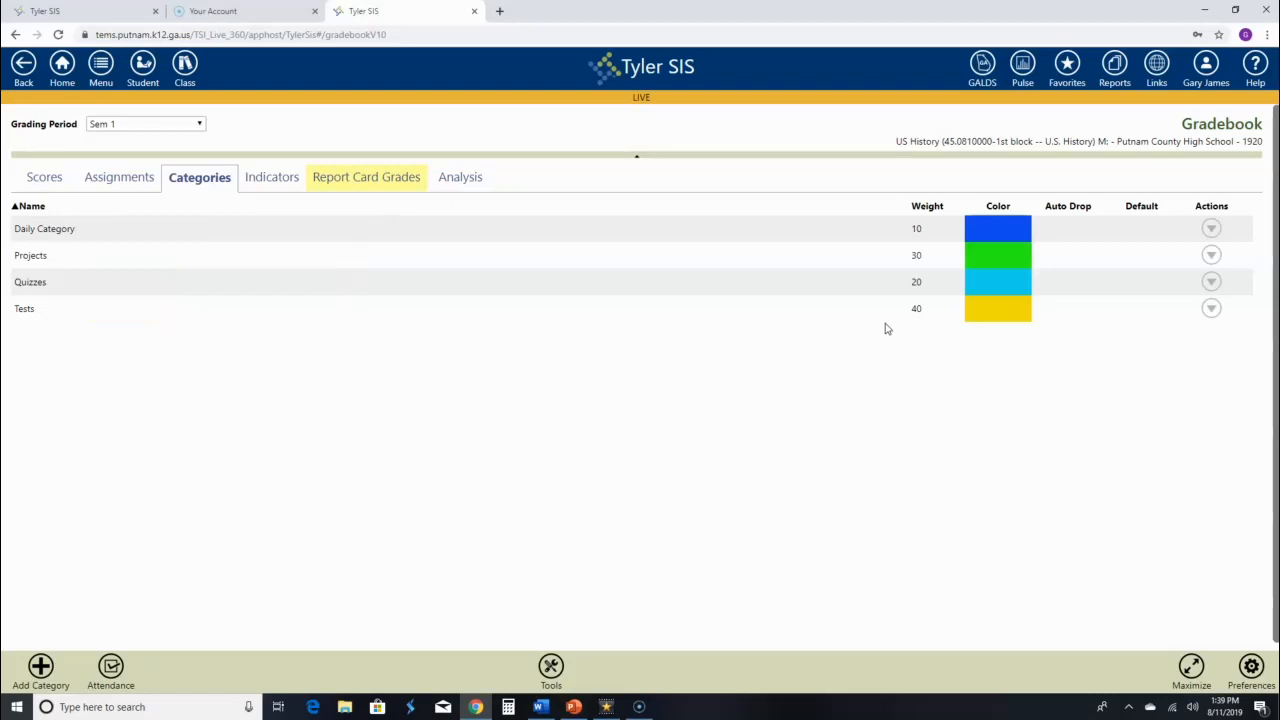
Start a new Quick Add assignment filed under Daily Category.
left_click(120, 184)
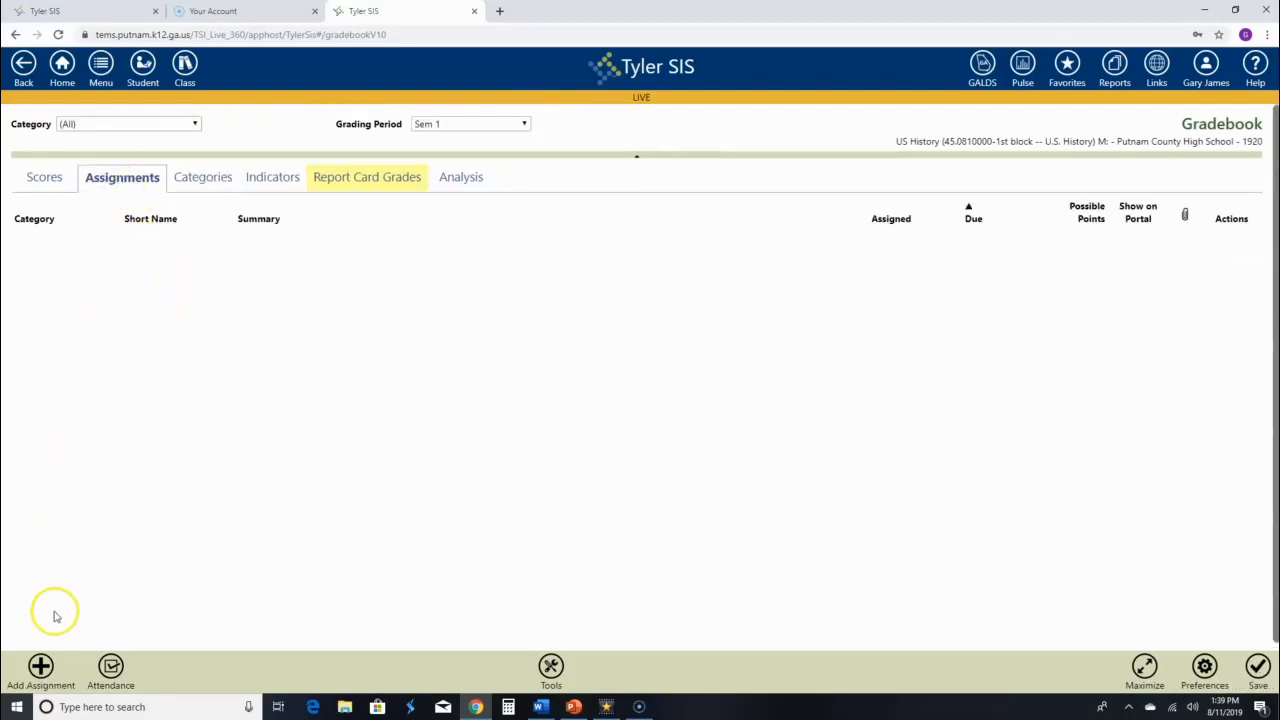
left_click(41, 665)
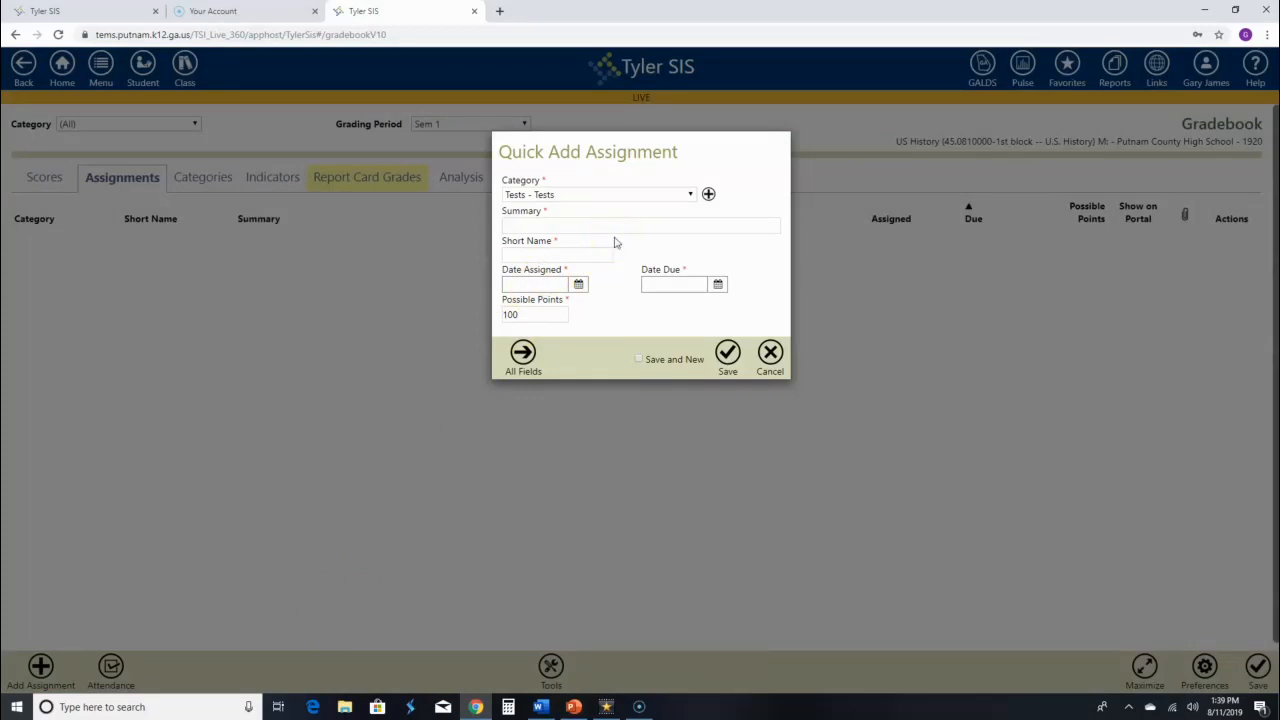
left_click(690, 196)
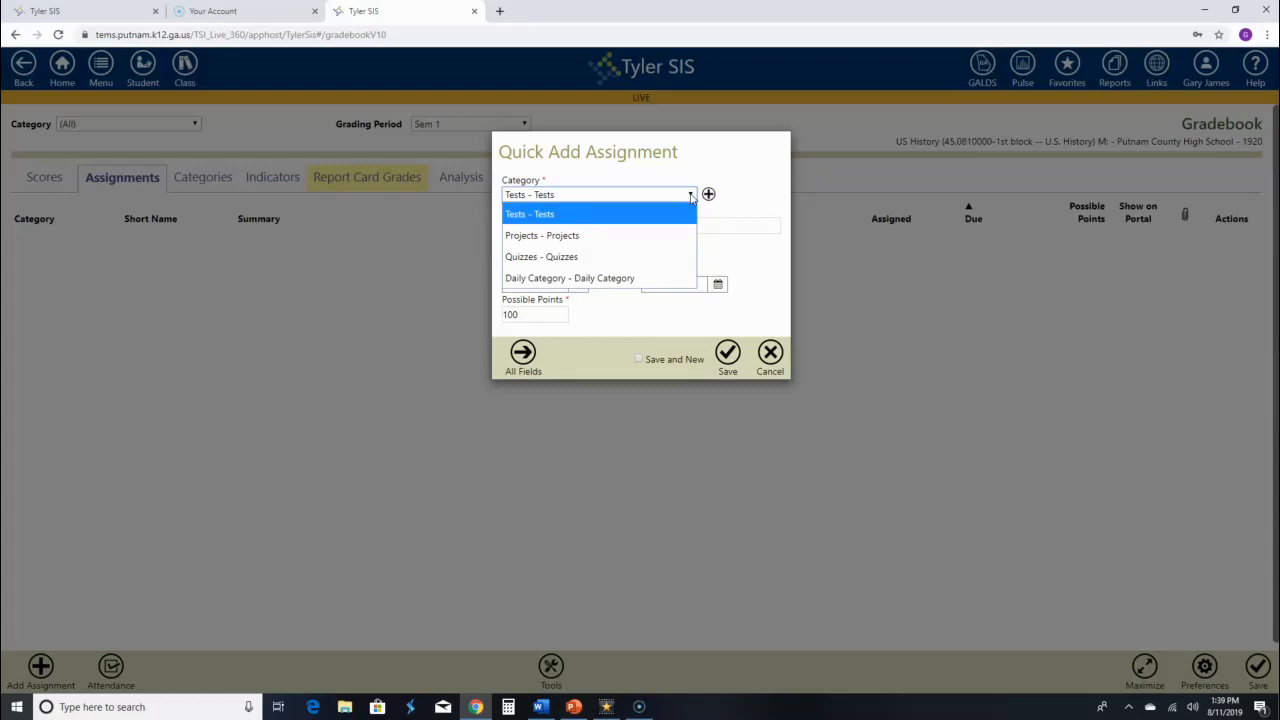
left_click(634, 279)
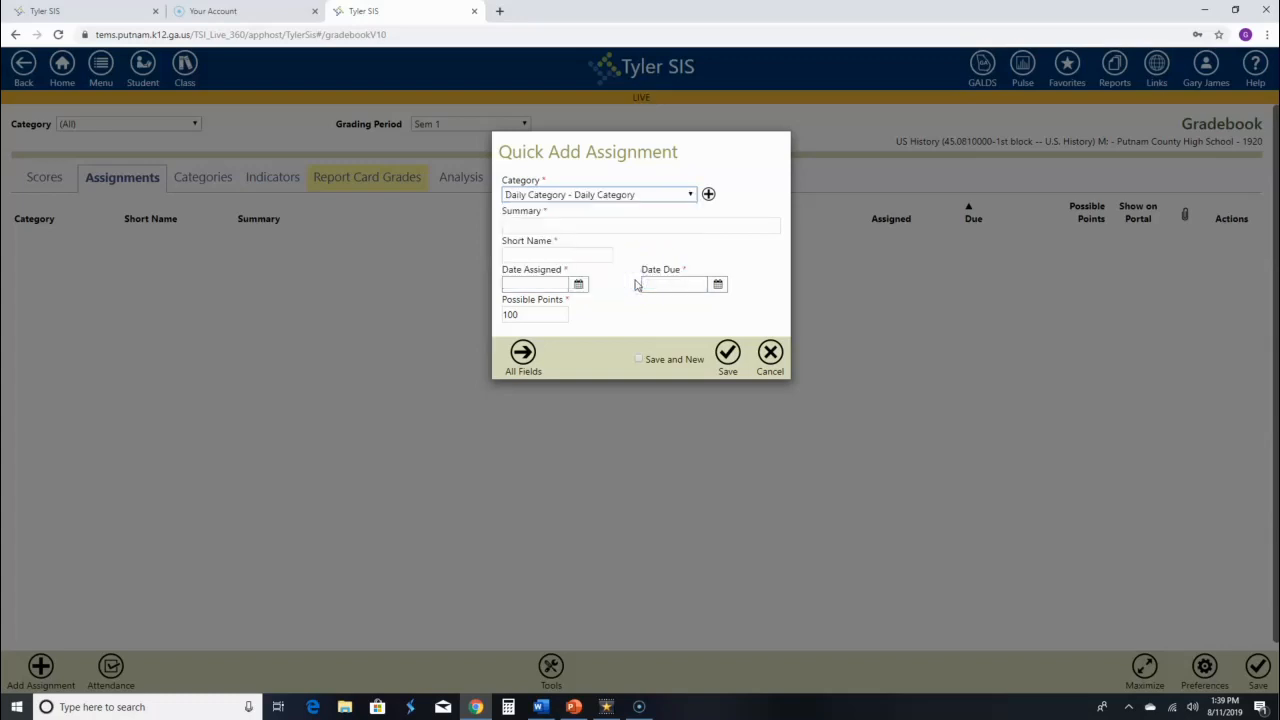
Enter the summary 'Journal #2 -- Civilization' and the short name 'D #1'.
left_click(534, 226)
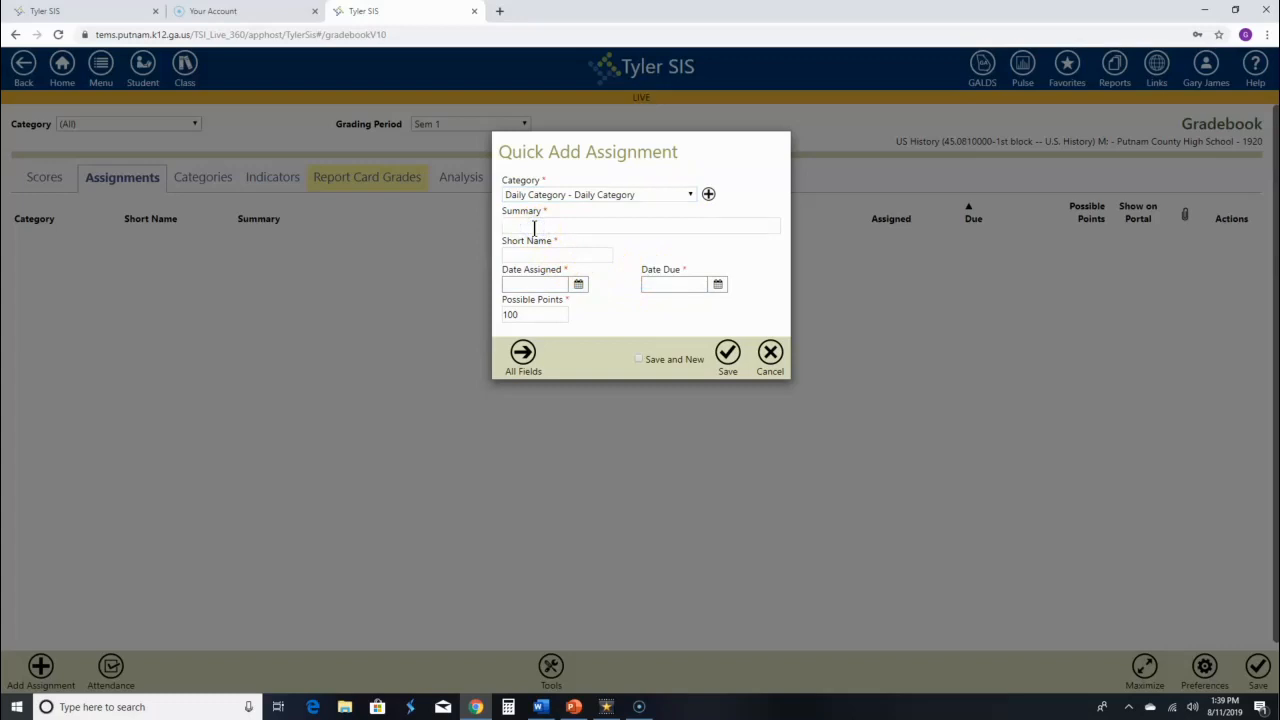
type("Journal")
type(" --")
type(" #2")
type(" -- ")
type("Cl")
type("viliazt")
type("ion")
key("BackSpace")
key("BackSpace")
key("BackSpace")
key("BackSpace")
key("BackSpace")
type("zation")
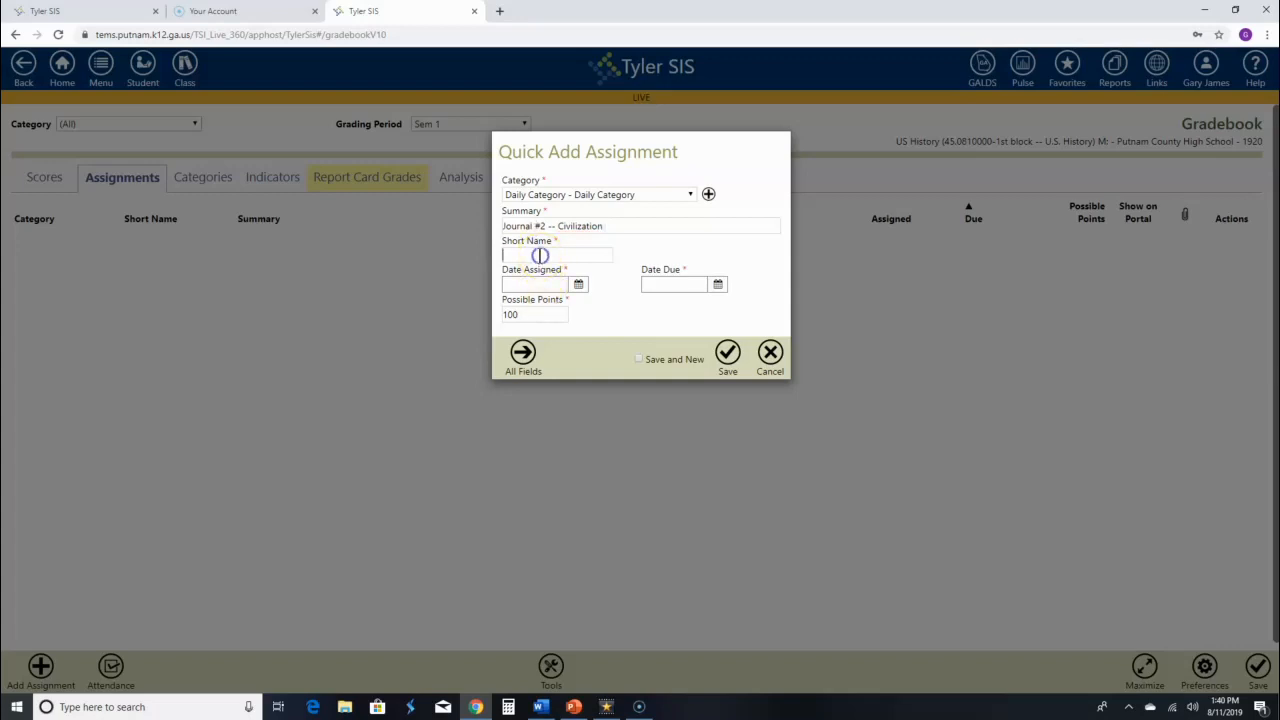
left_click(539, 256)
type("D #1")
Set both the assigned and due dates to 08/06/19.
left_click(581, 286)
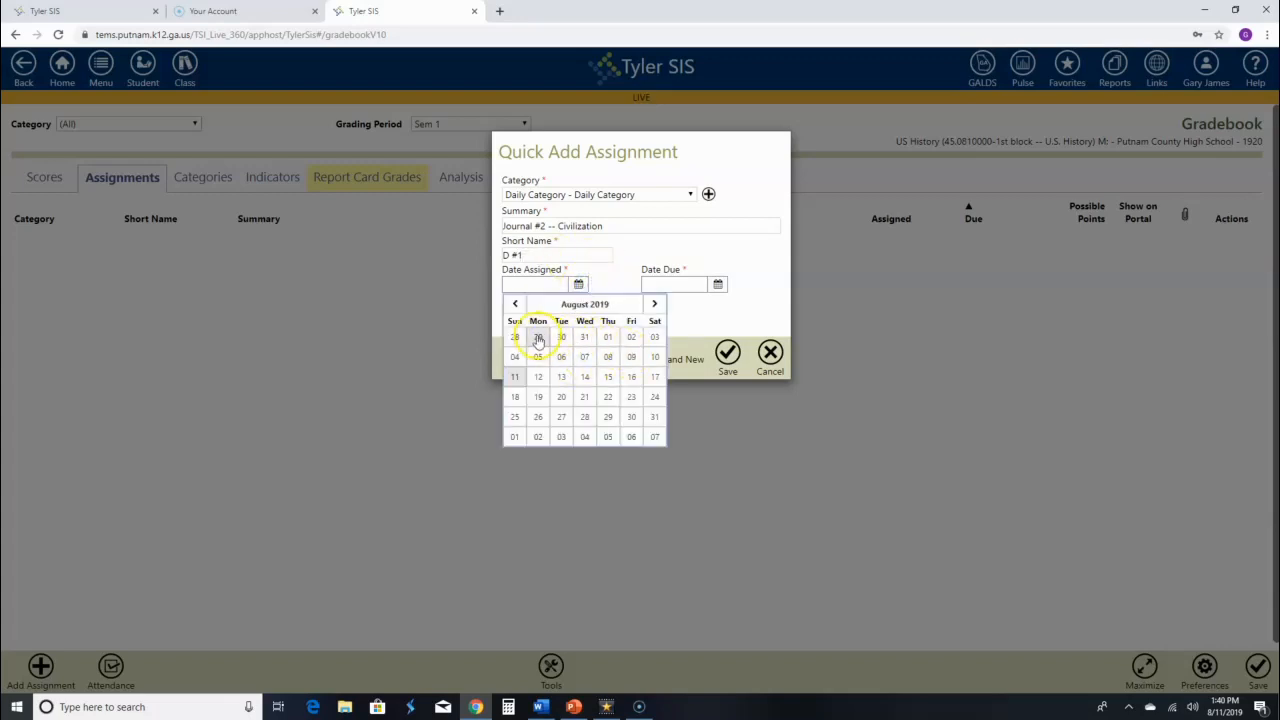
left_click(561, 356)
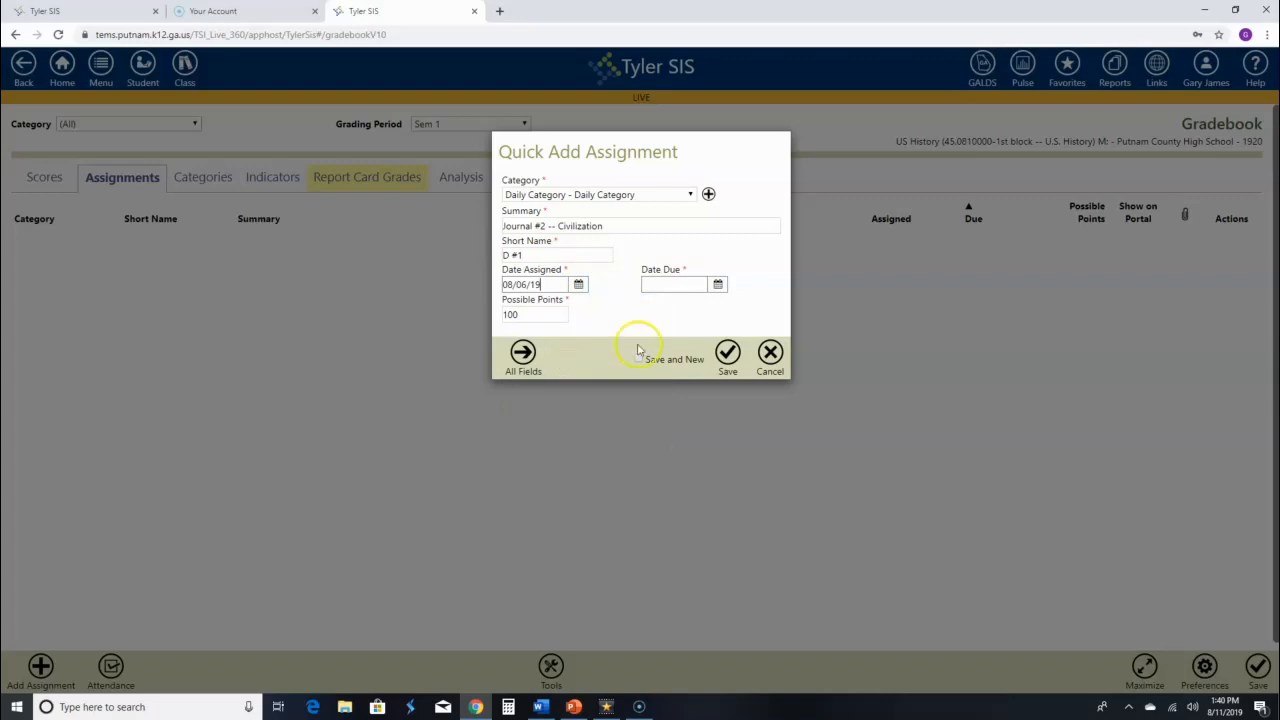
left_click(718, 285)
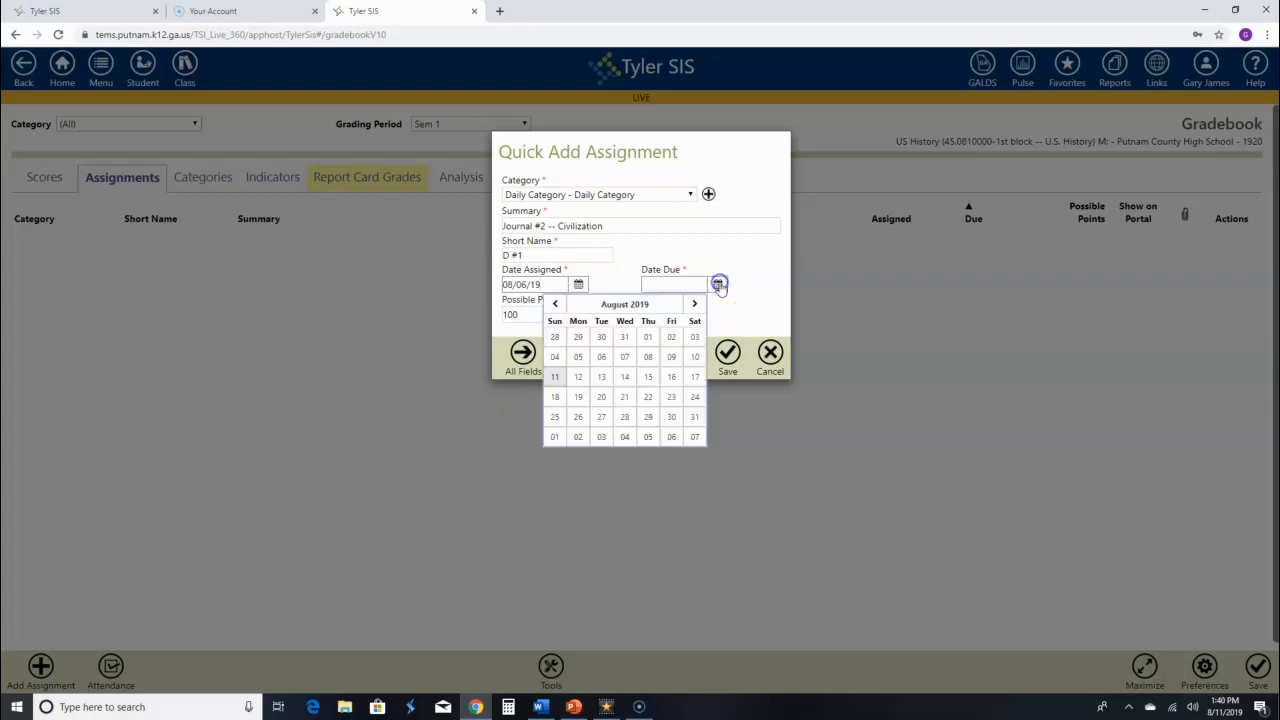
left_click(601, 356)
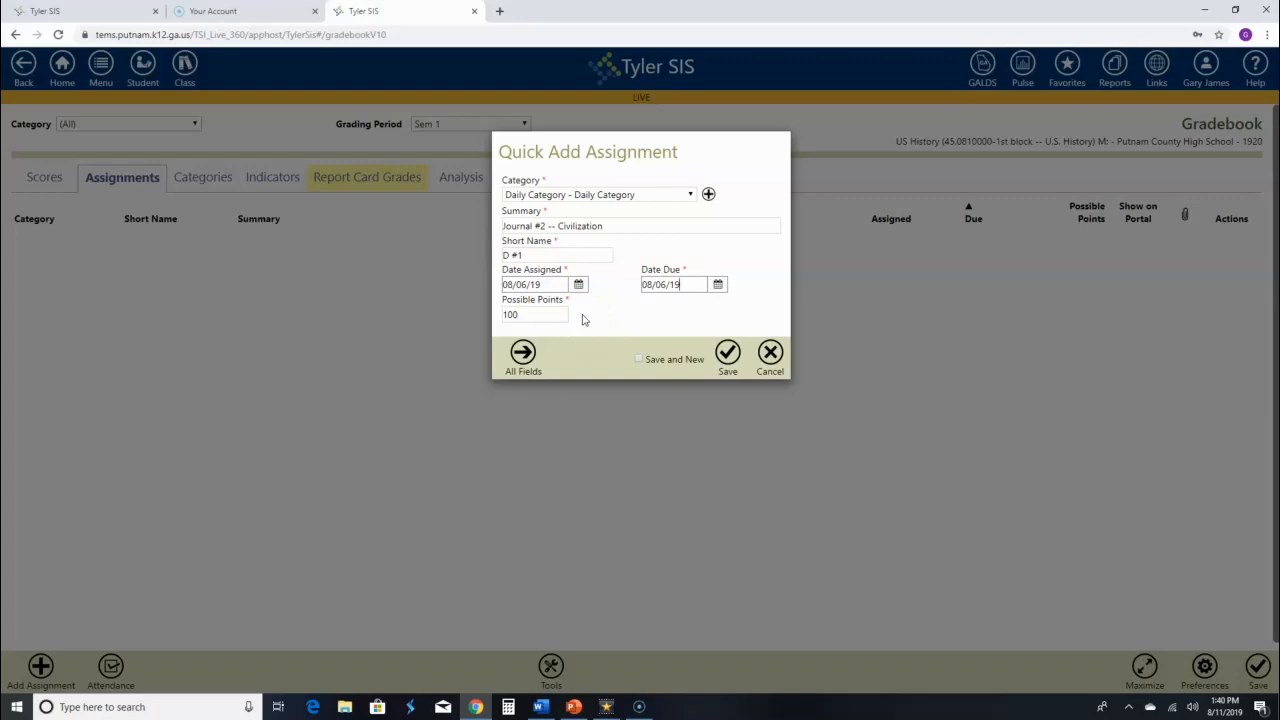
Also assign the journal to US History 2nd Block, review Attachments and Standards, and save it.
left_click(522, 355)
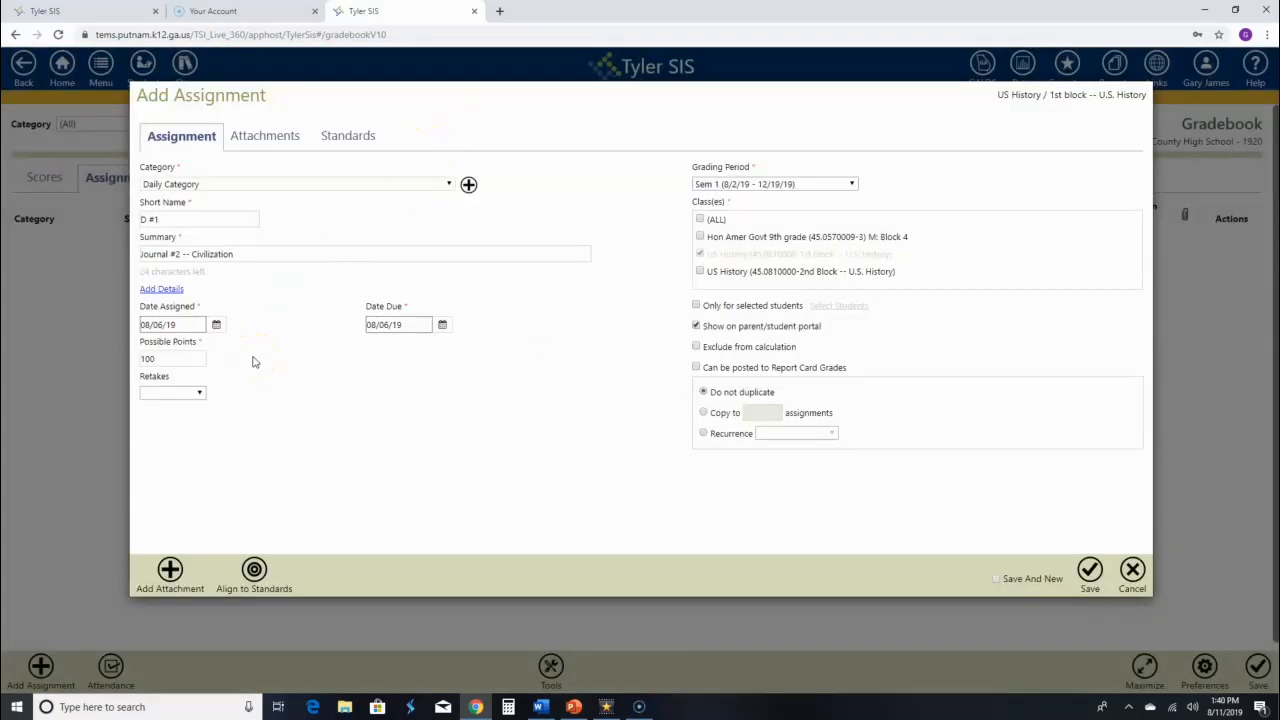
left_click(702, 274)
left_click(263, 137)
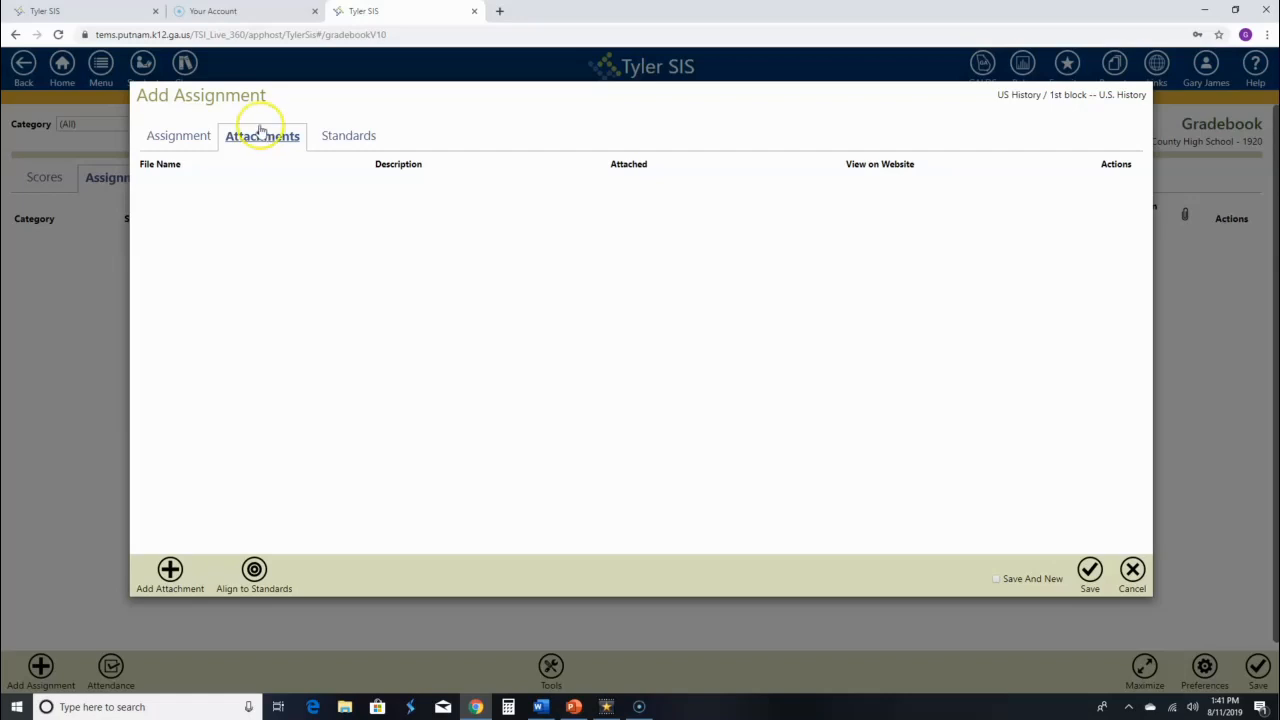
left_click(341, 137)
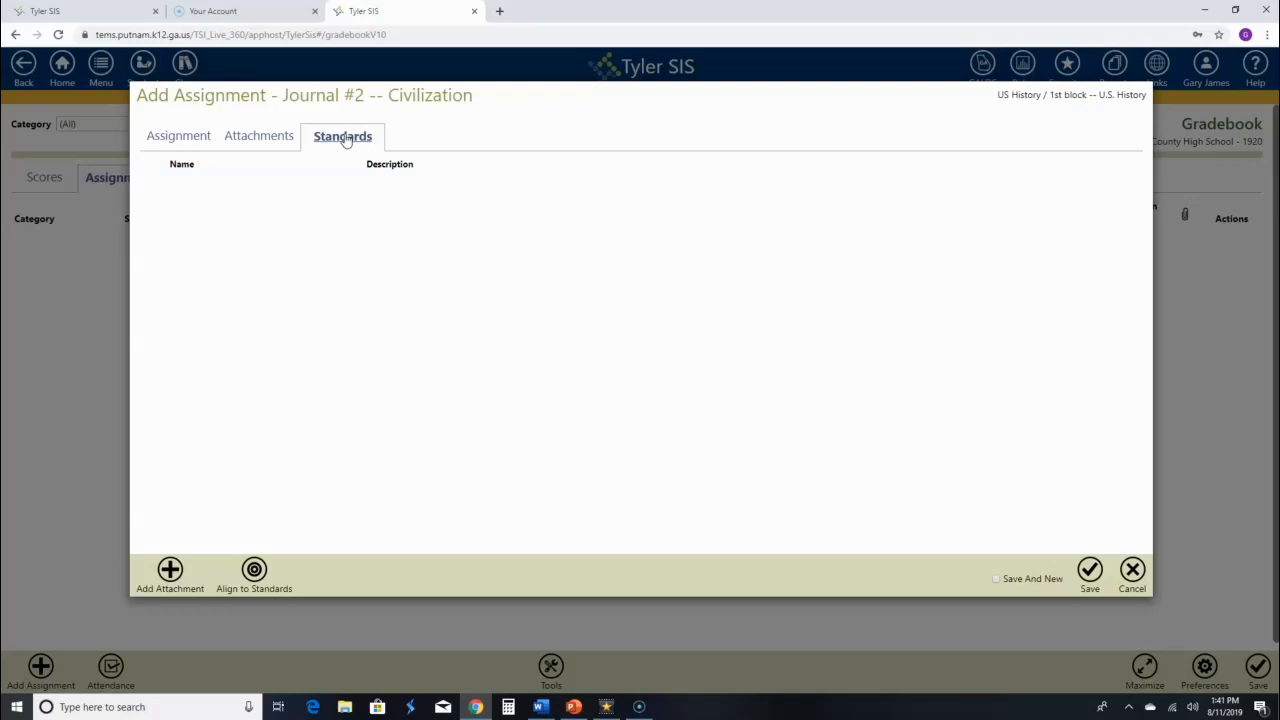
left_click(343, 138)
left_click(176, 138)
left_click(176, 138)
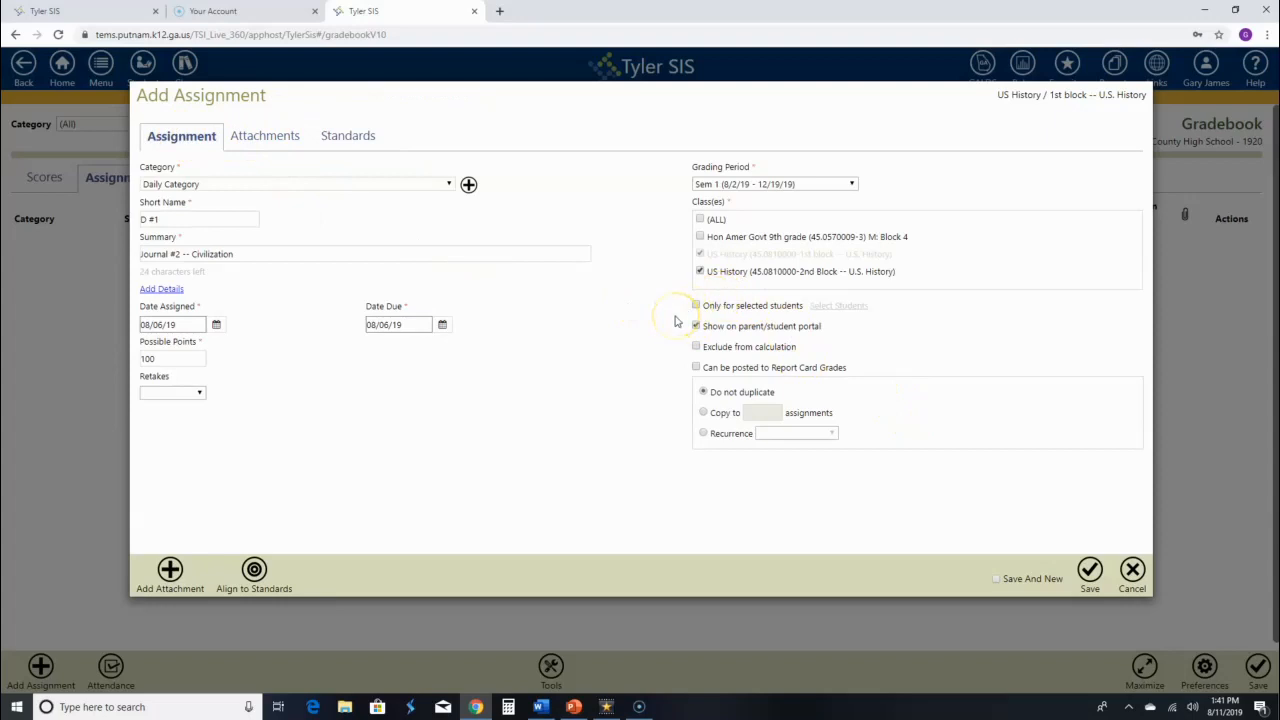
left_click(1090, 571)
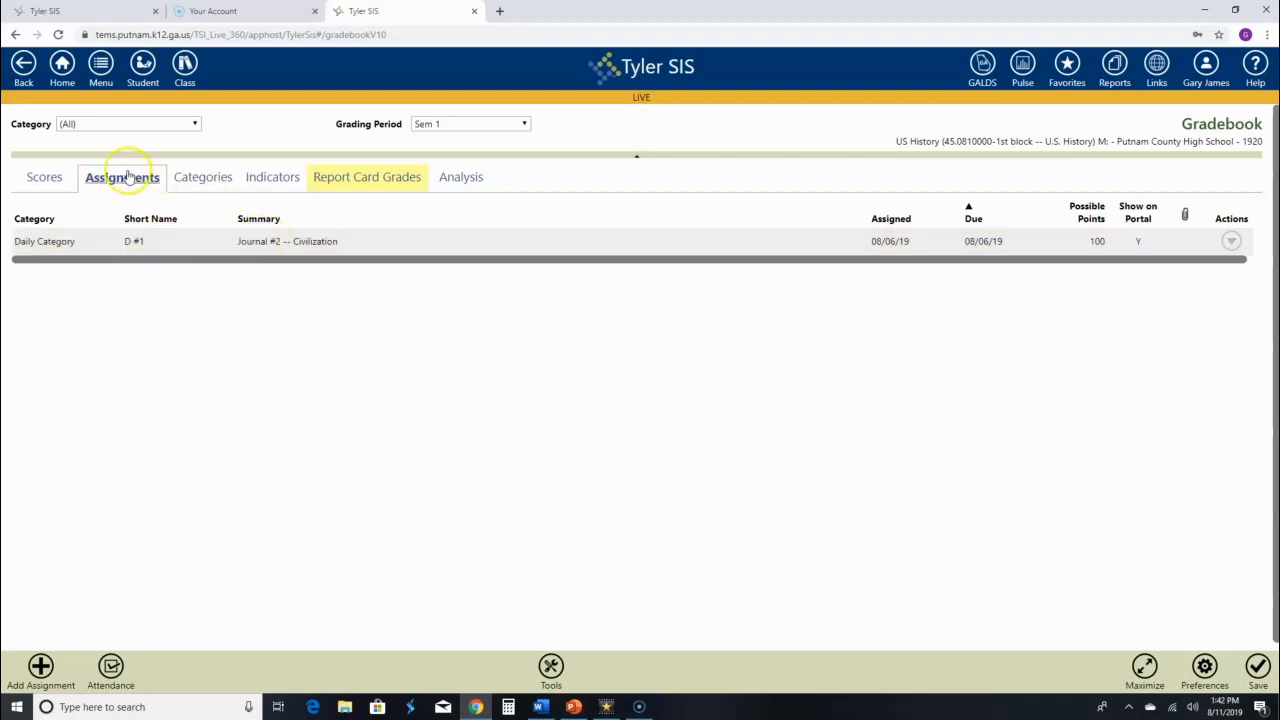
Enter and save a score of 100 for the first student in the Scores grid.
left_click(46, 180)
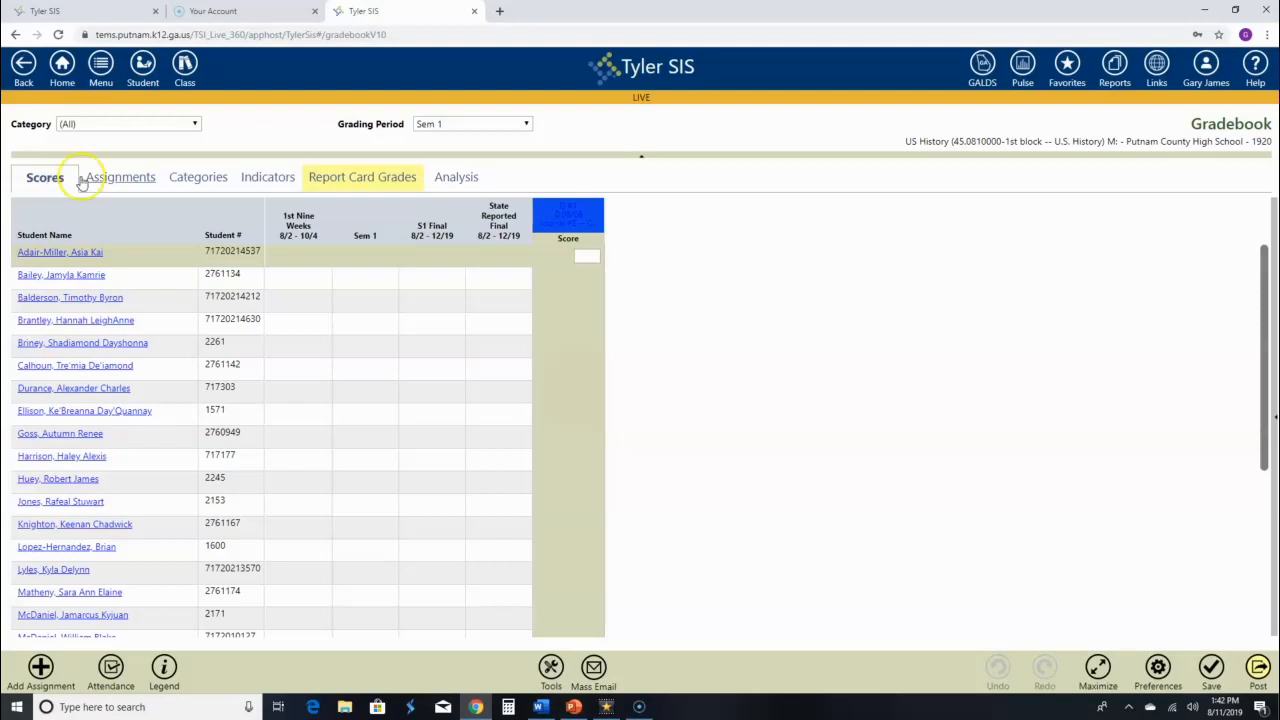
left_click(587, 258)
type("100")
left_click(1210, 668)
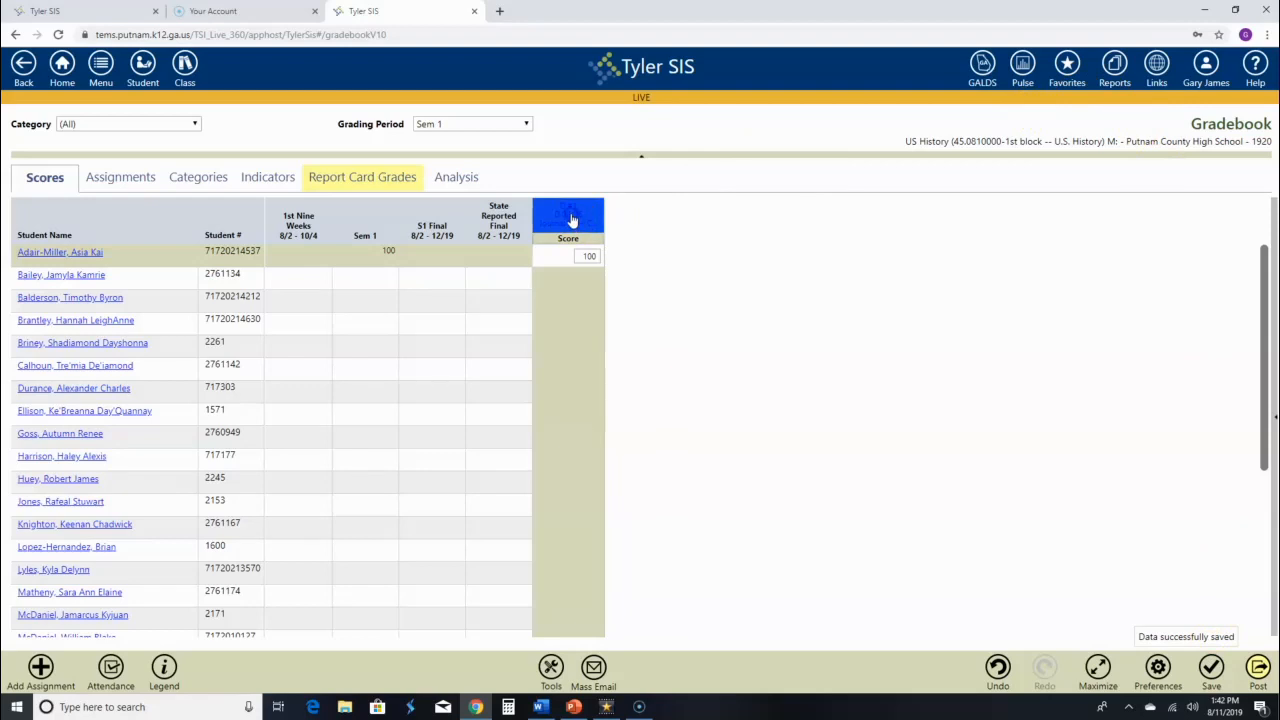
Open the journal assignment's Edit Assignment details, then cancel without changes.
left_click(568, 212)
left_click(463, 276)
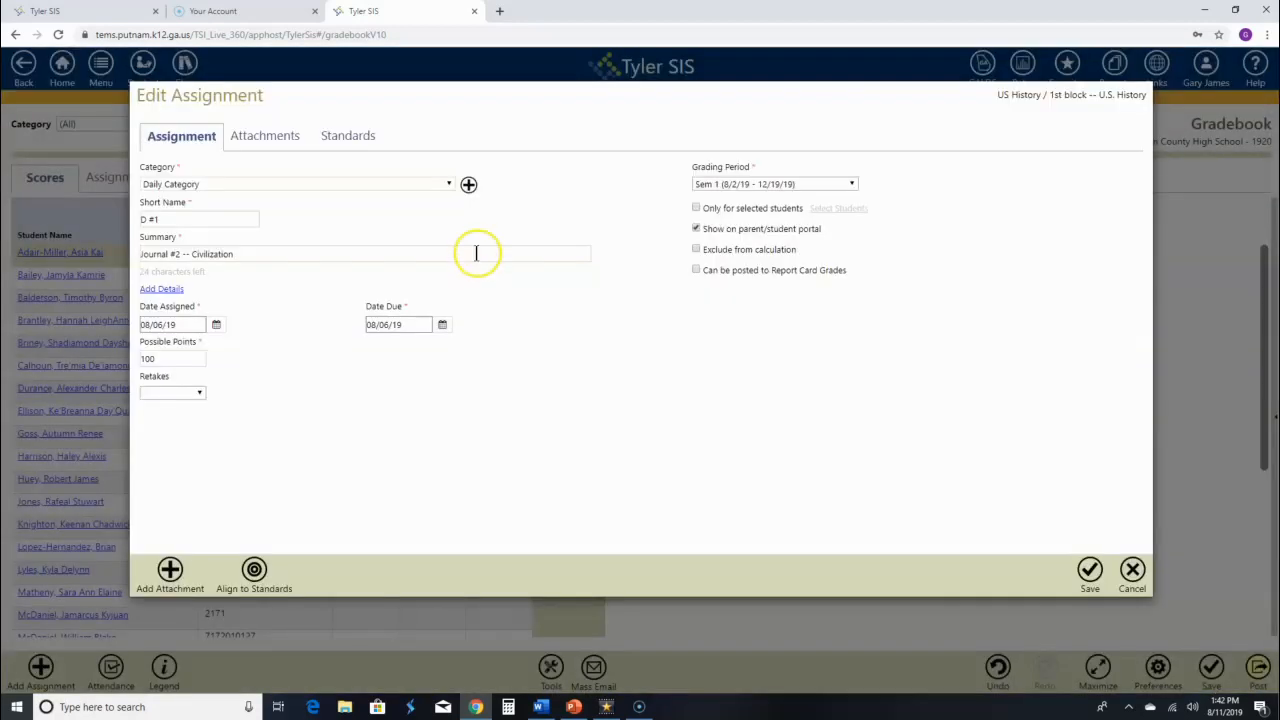
left_click(1132, 569)
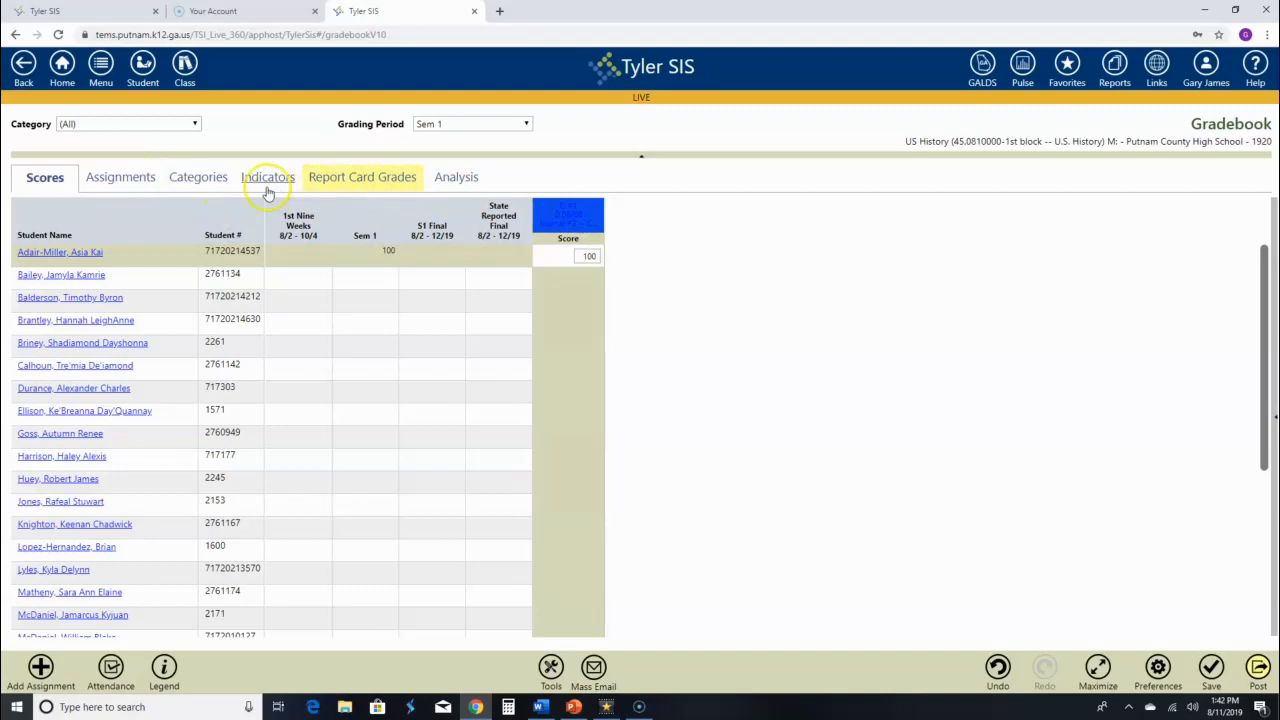
Recolour Daily Category to green (#15ab51), save, and go back to the Scores grid.
left_click(200, 177)
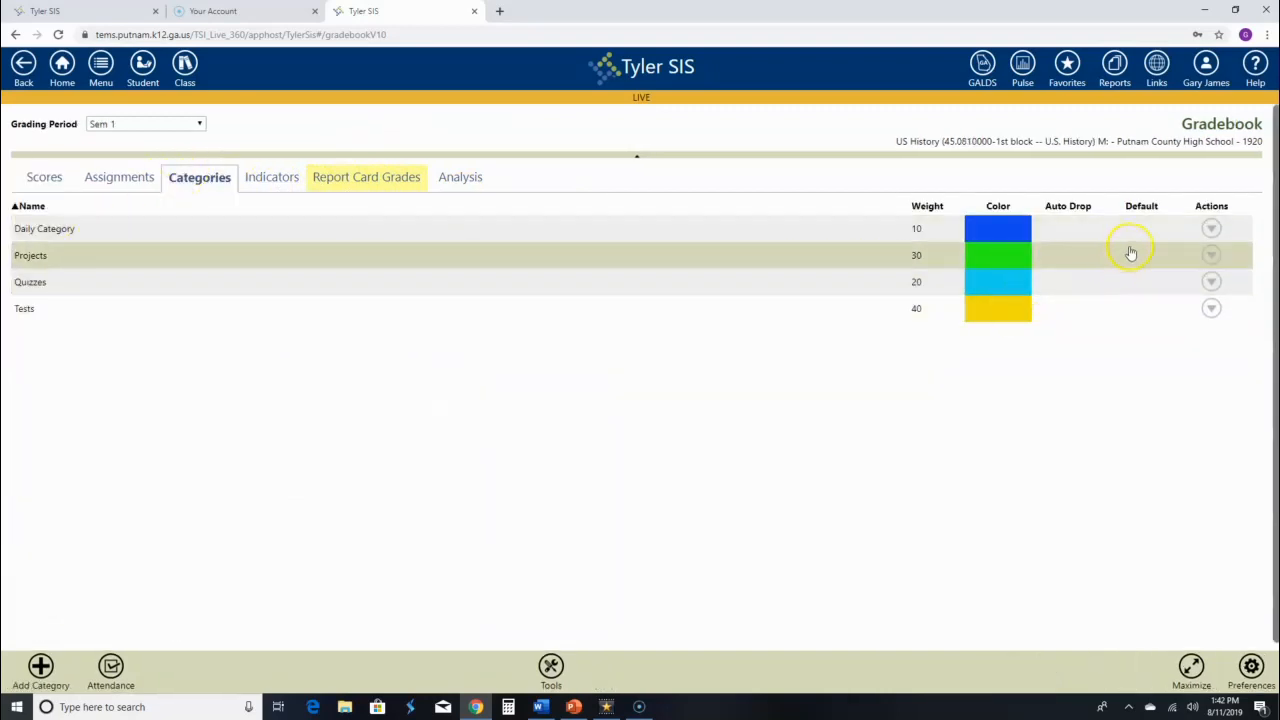
left_click(1211, 228)
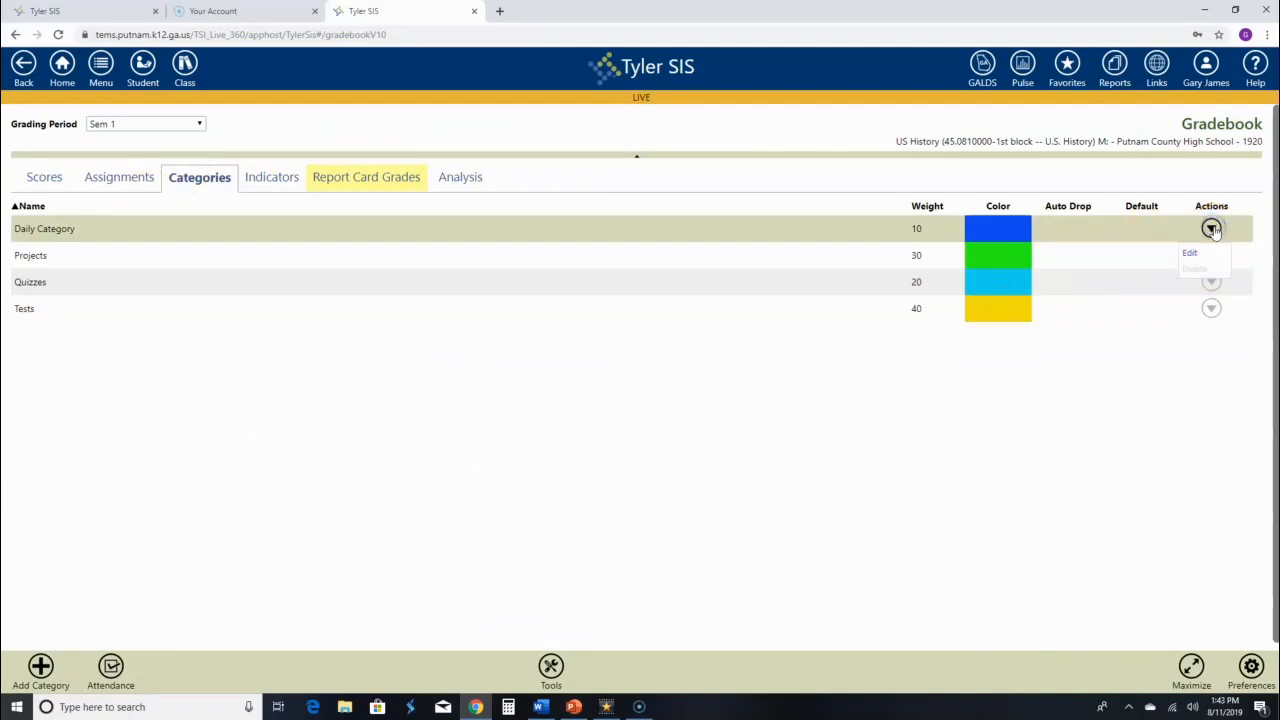
left_click(1193, 251)
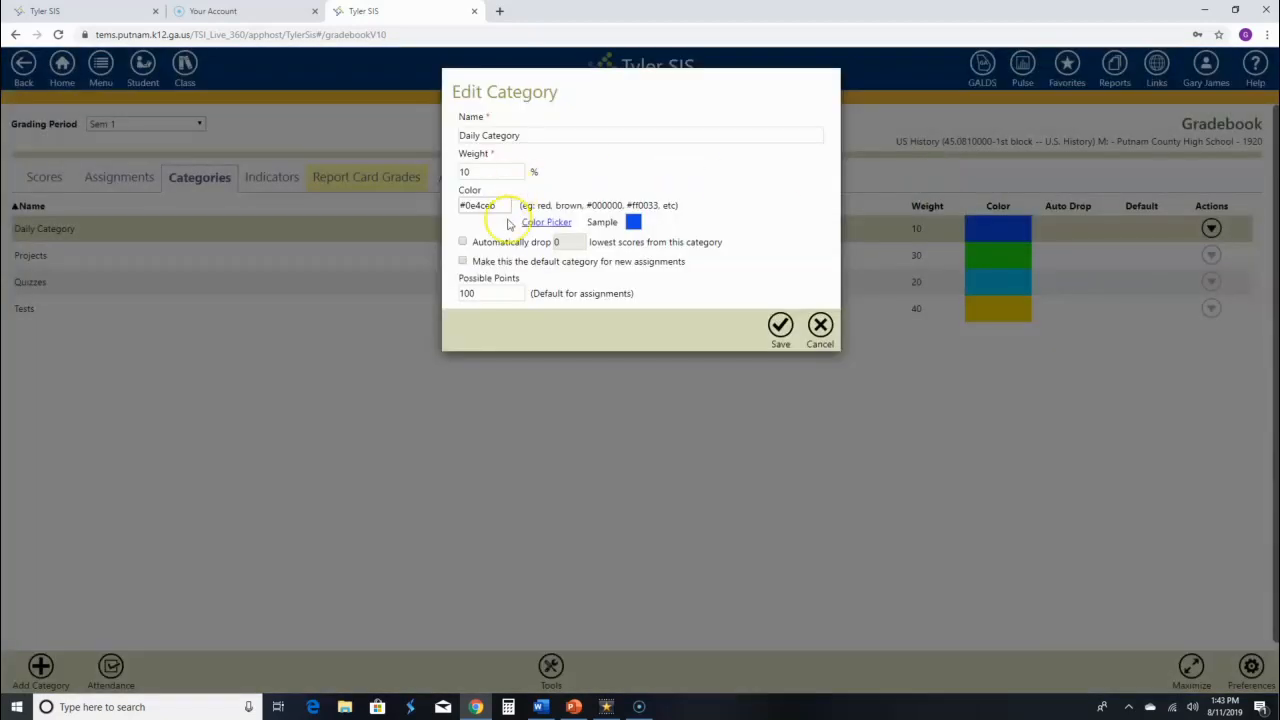
left_click(540, 222)
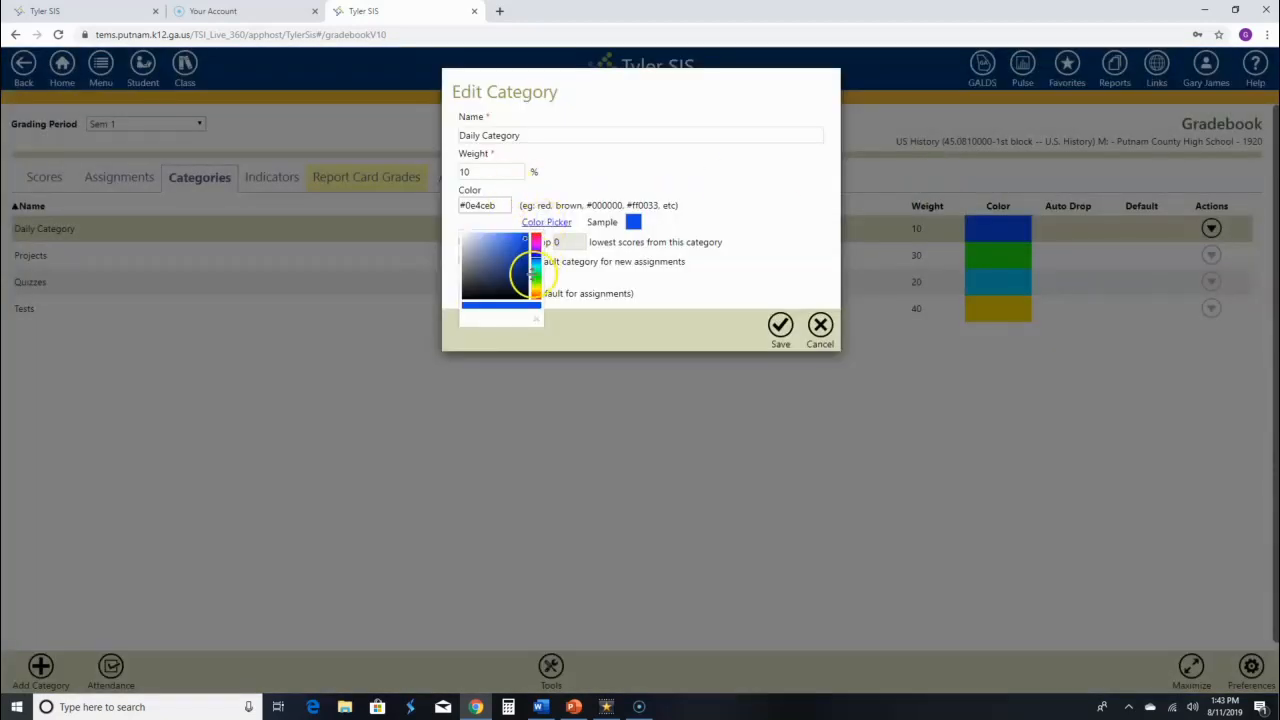
left_click(536, 272)
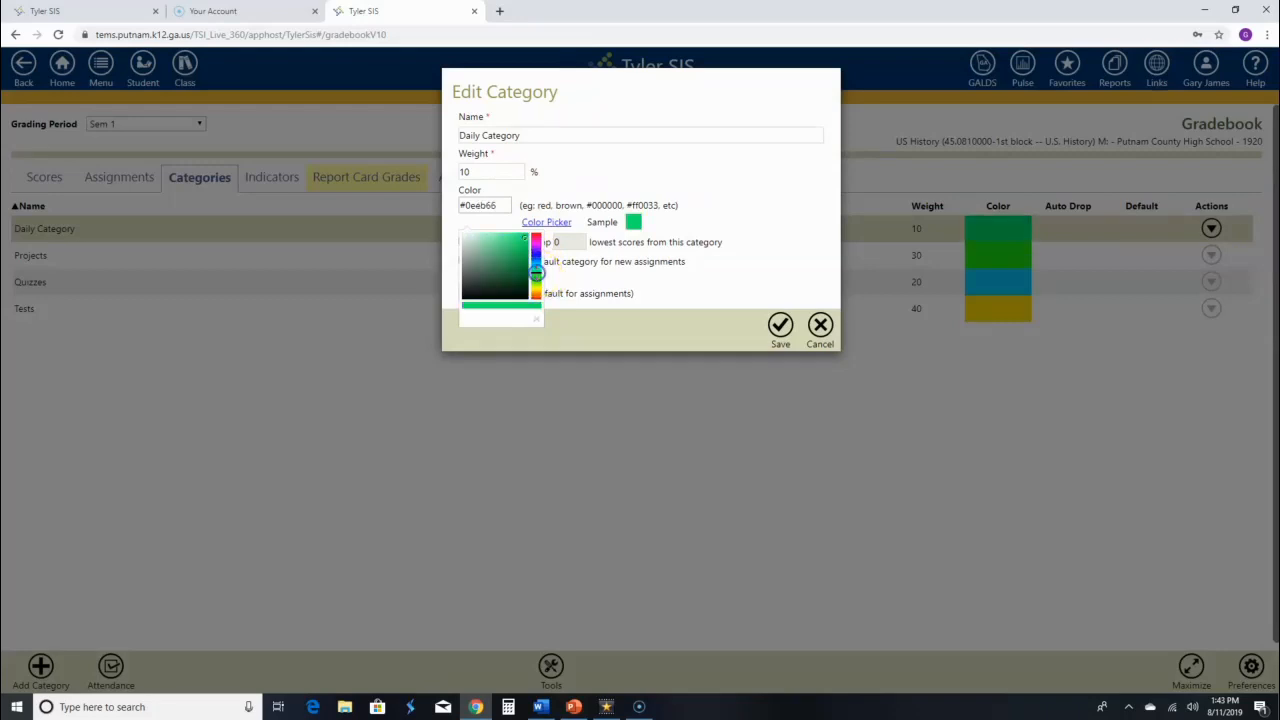
left_click(519, 255)
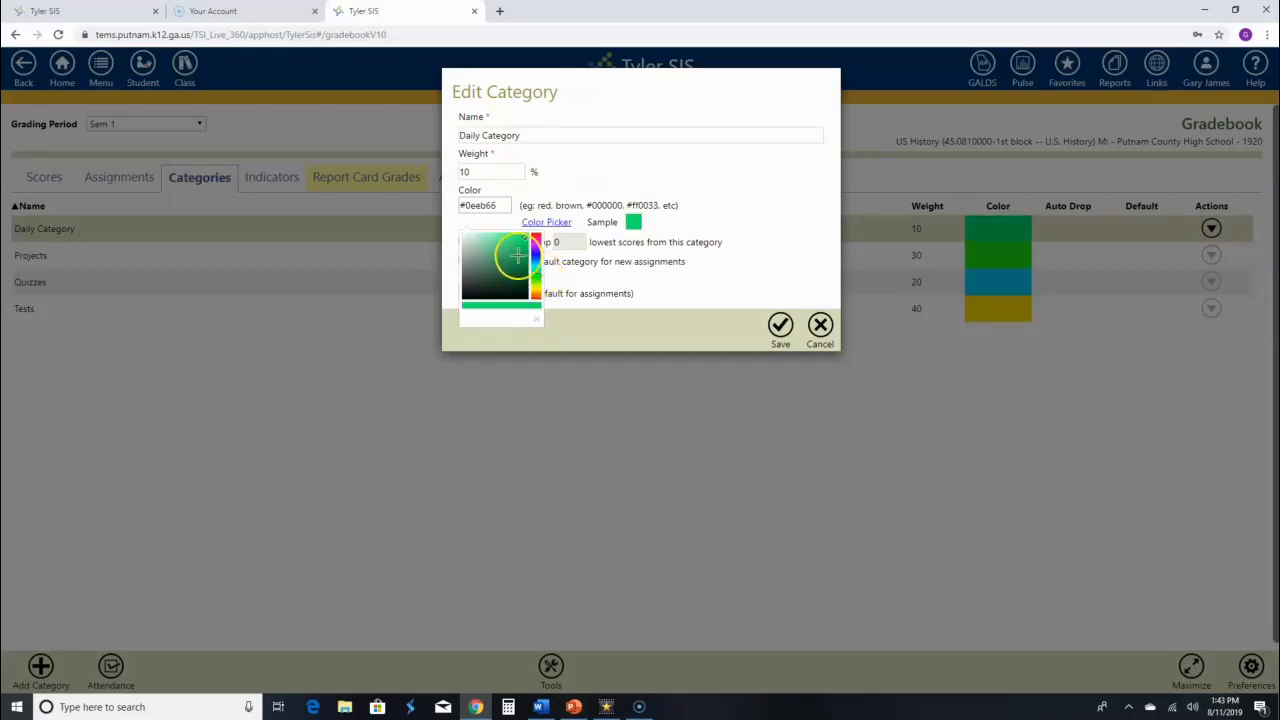
left_click(780, 328)
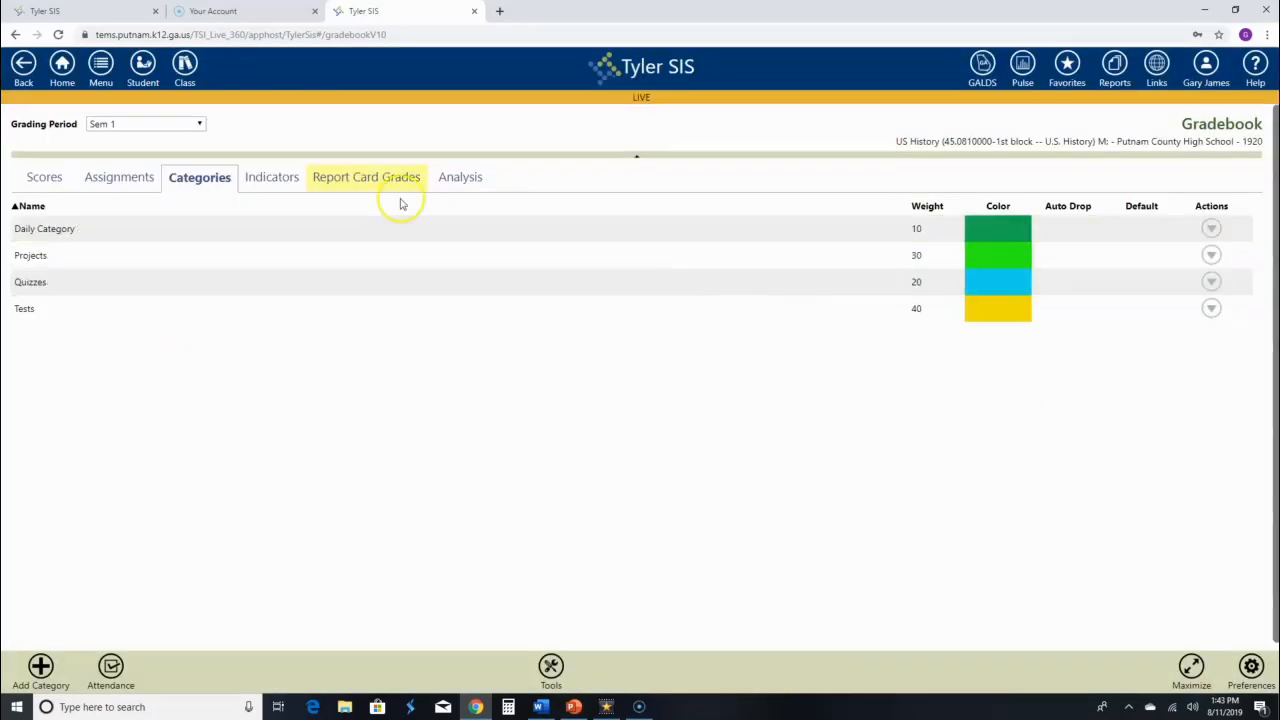
left_click(46, 178)
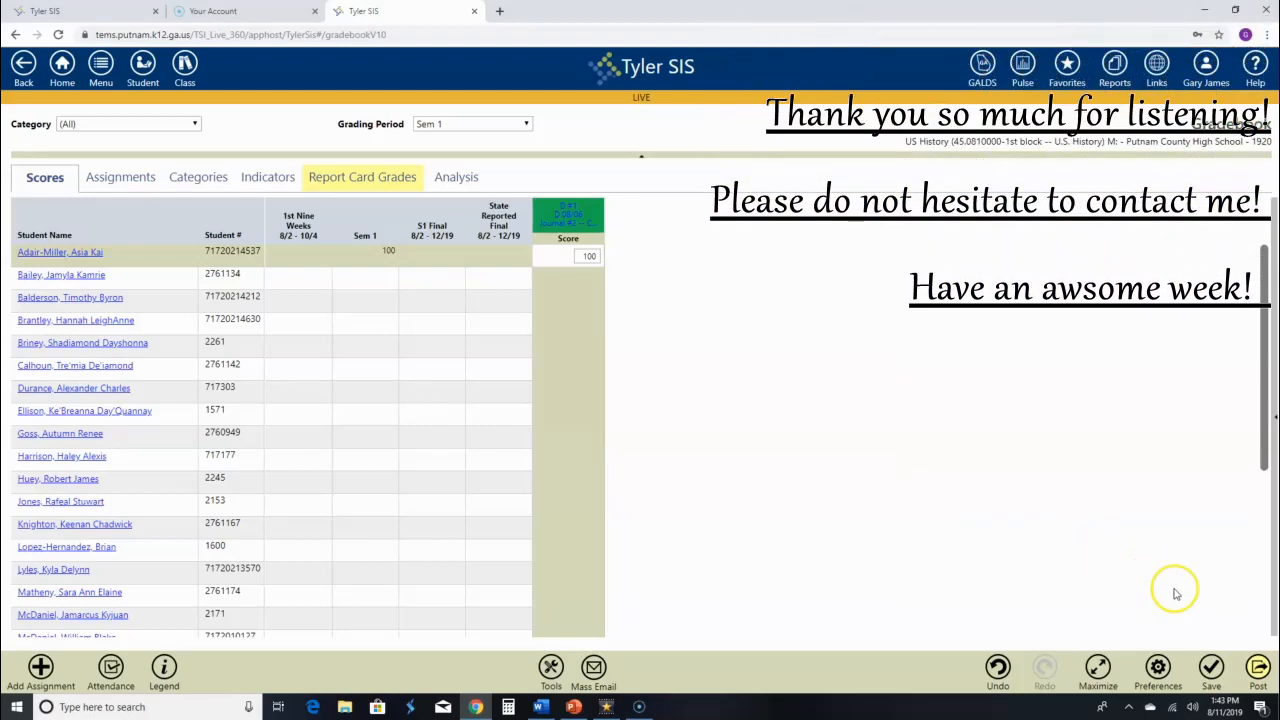
Save the gradebook with the first student's score of 100.
left_click(1211, 666)
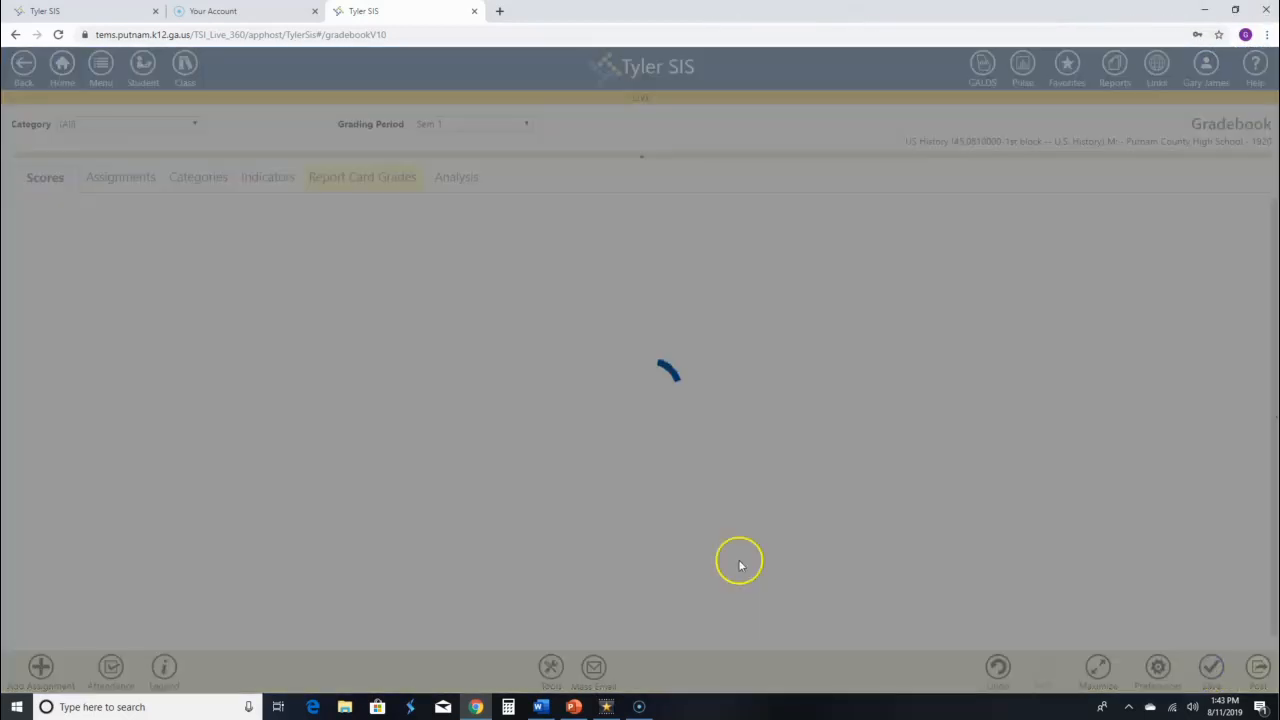